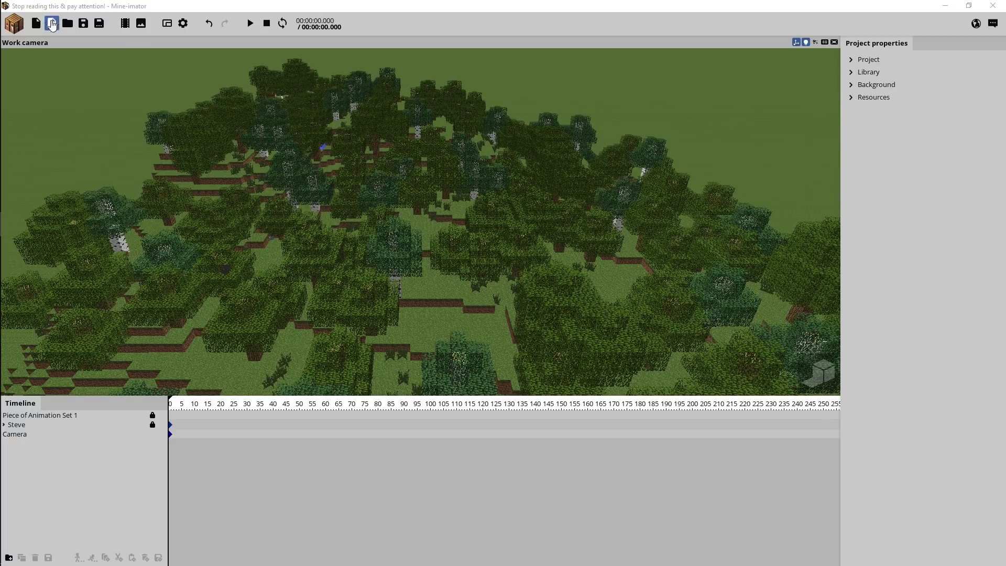
Step: Create an untextured cube and name it Lightning
{"action": "left_click", "coordinate": [14, 23]}
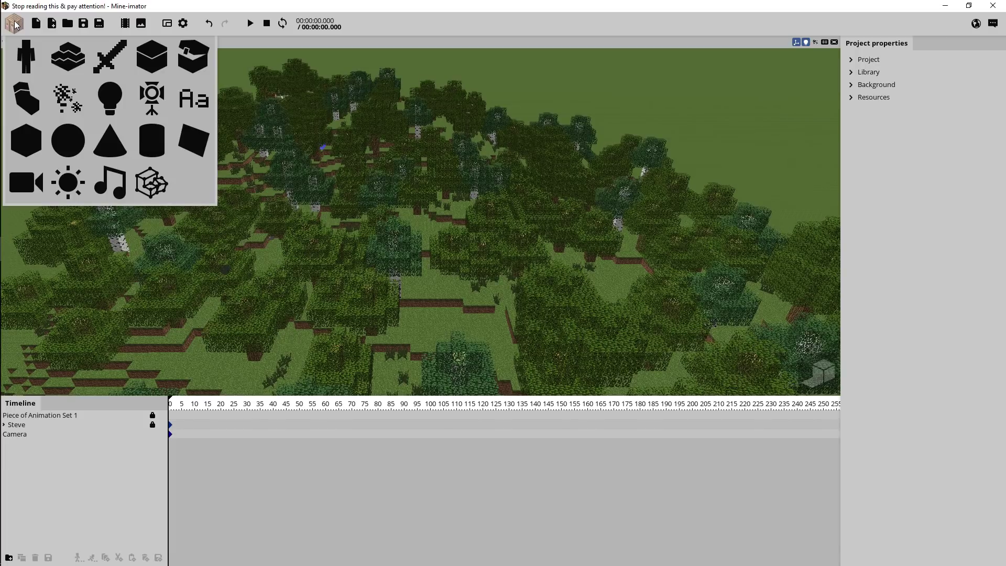
{"action": "left_click", "coordinate": [30, 142]}
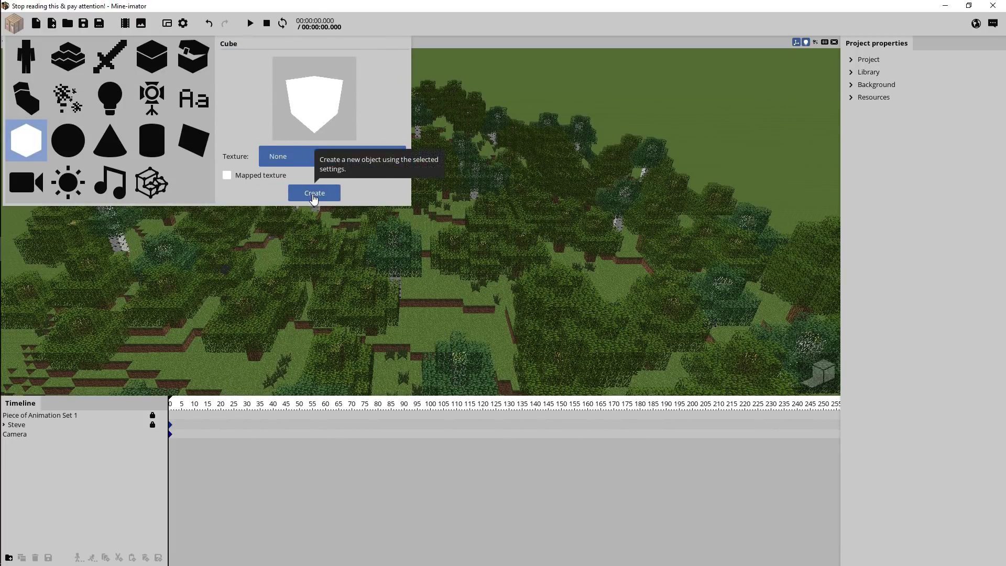
{"action": "left_click", "coordinate": [313, 194]}
{"action": "left_click", "coordinate": [912, 330]}
{"action": "type", "text": "Lightning"}
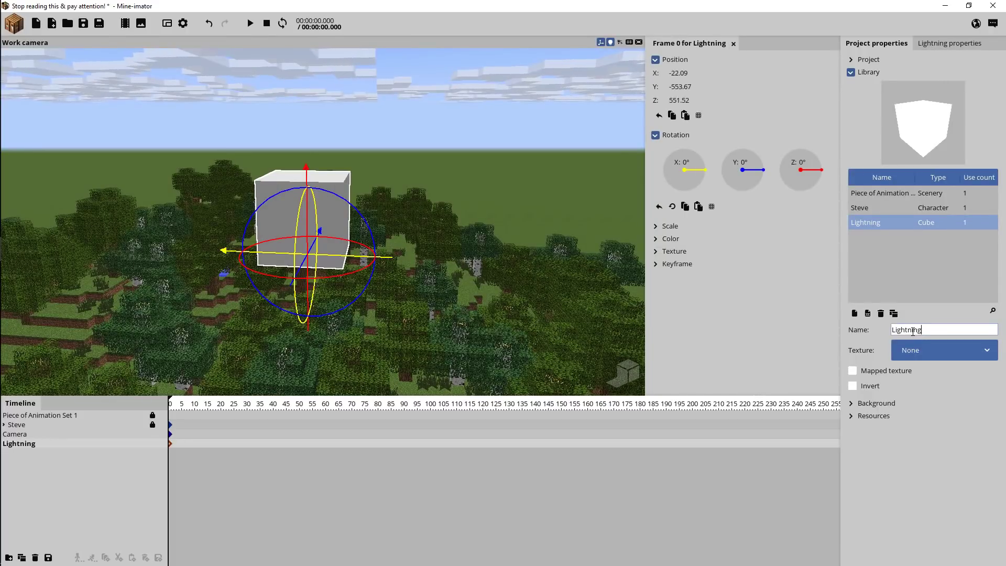
Step: Switch the Lightning cube to per-axis scaling and set its X and Y scale to 0.3
{"action": "left_click", "coordinate": [669, 226]}
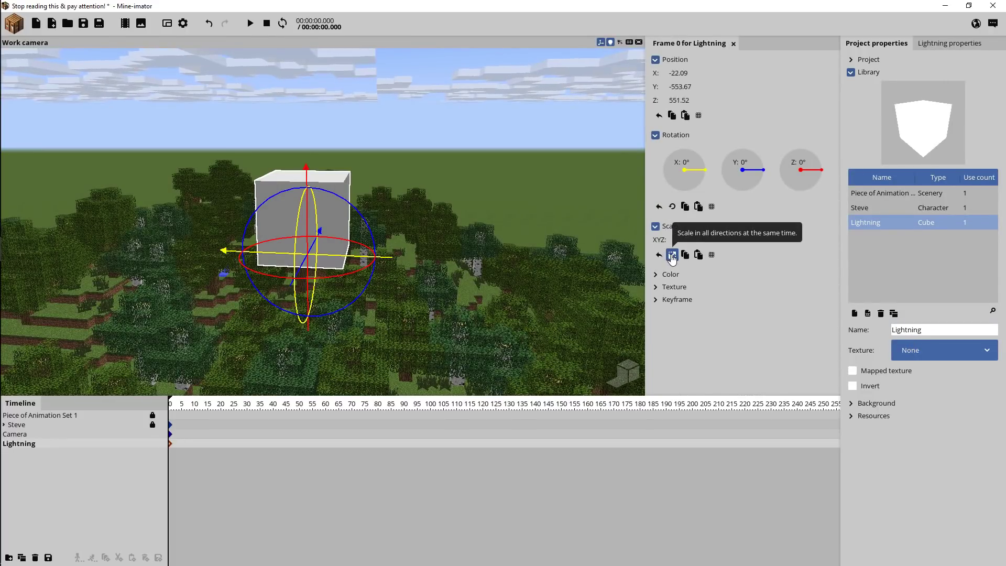
{"action": "left_click_drag", "start_coordinate": [673, 254], "coordinate": [659, 254]}
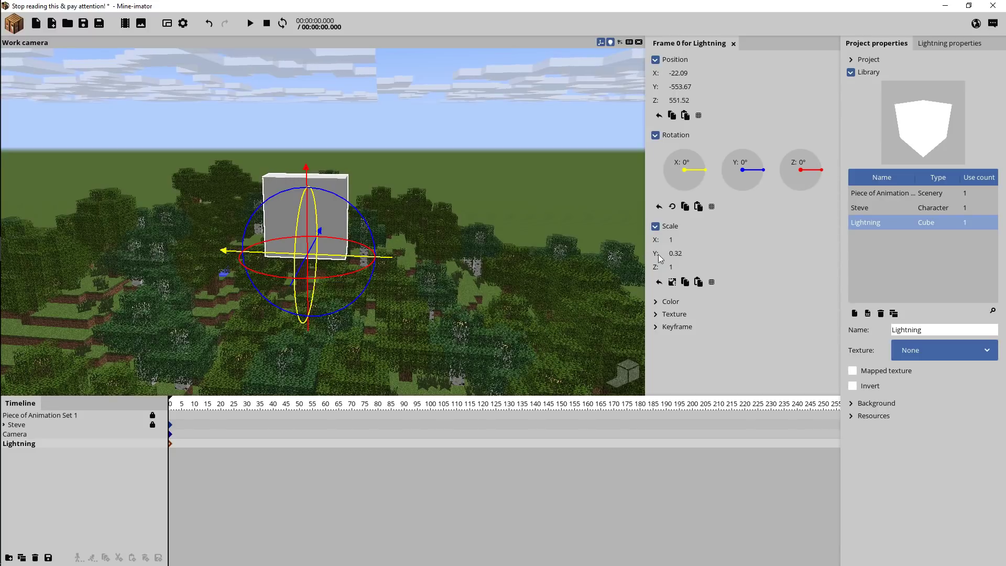
{"action": "type", "text": ".3"}
{"action": "left_click", "coordinate": [688, 244]}
{"action": "type", "text": ".3"}
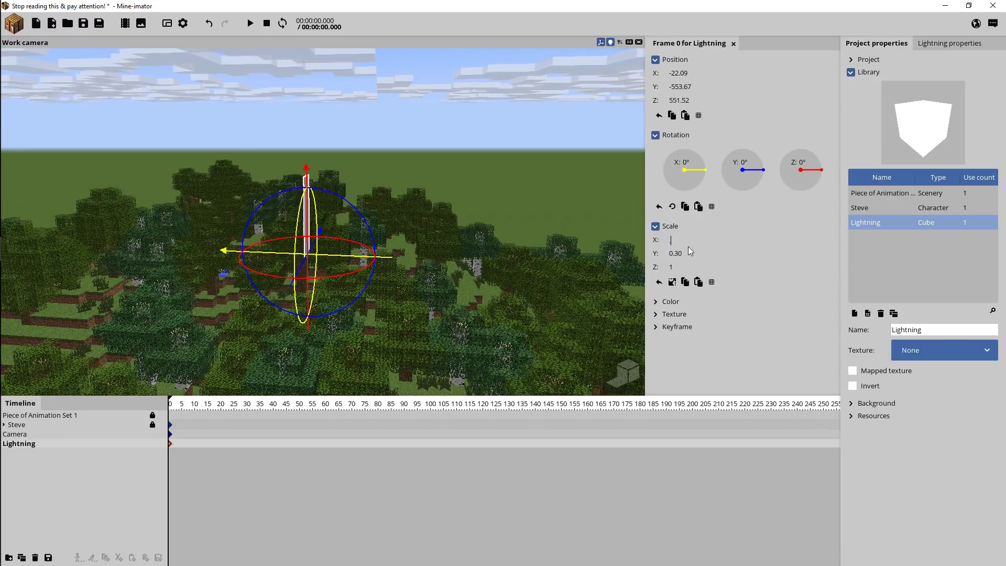
{"action": "mouse_move", "coordinate": [483, 175]}
{"action": "left_mouse_down"}
{"action": "mouse_move", "coordinate": [335, 251]}
{"action": "mouse_move", "coordinate": [377, 243]}
{"action": "mouse_move", "coordinate": [483, 174]}
{"action": "left_mouse_up"}
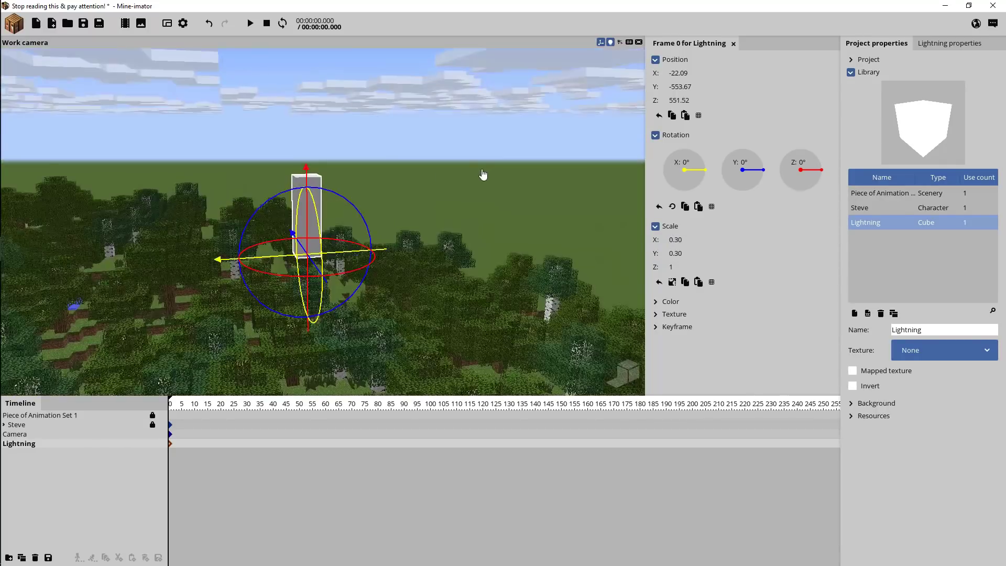
Step: Set the Lightning cube's brightness to 100% and save the project
{"action": "left_click", "coordinate": [662, 229]}
{"action": "left_click", "coordinate": [666, 238]}
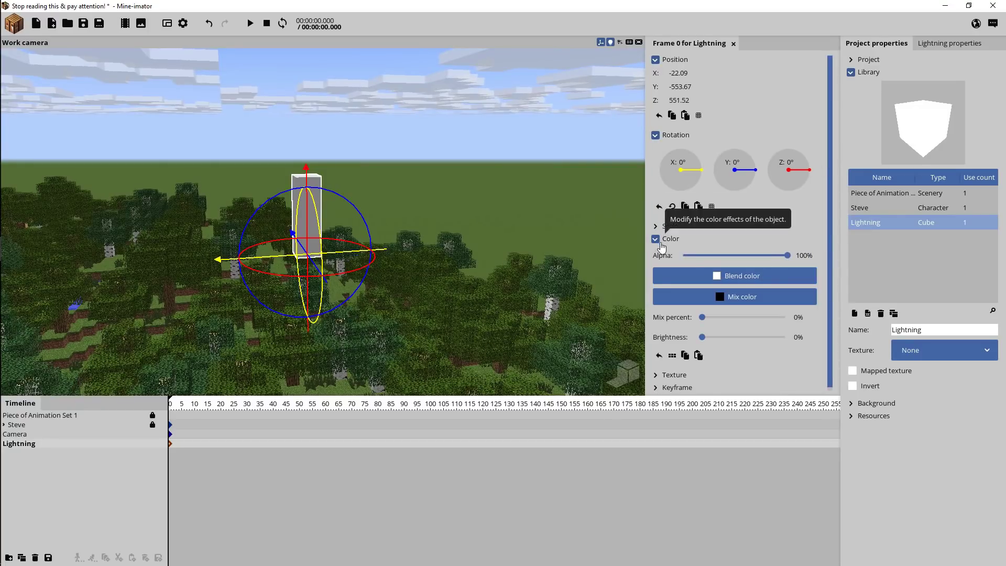
{"action": "left_click_drag", "start_coordinate": [703, 338], "coordinate": [828, 342]}
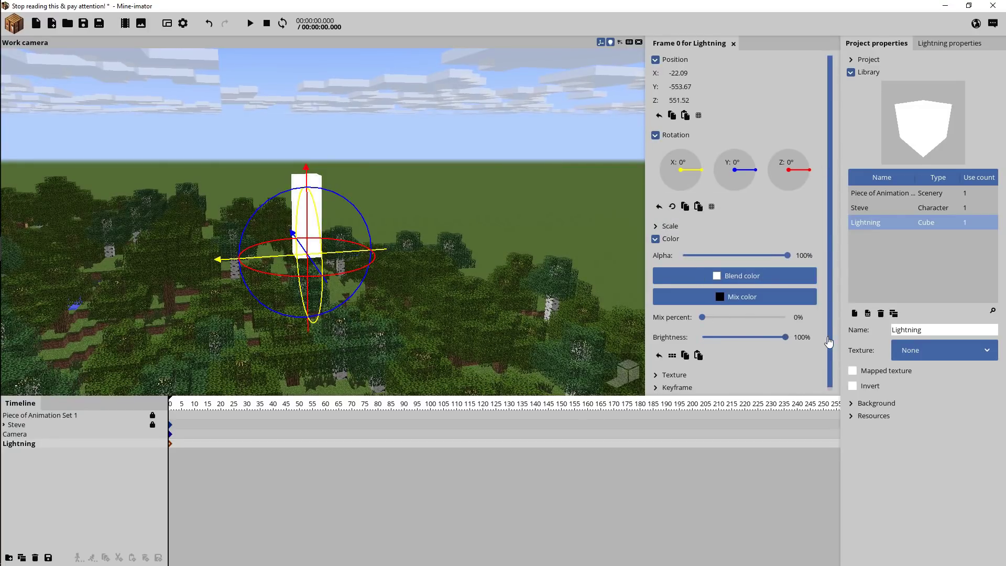
{"action": "key", "text": "ctrl+s"}
Step: Rotate the Lightning cube 180° around the Y axis
{"action": "right_click_drag", "start_coordinate": [560, 197], "coordinate": [407, 191]}
{"action": "left_click_drag", "start_coordinate": [341, 208], "coordinate": [273, 291]}
{"action": "type", "text": "180"}
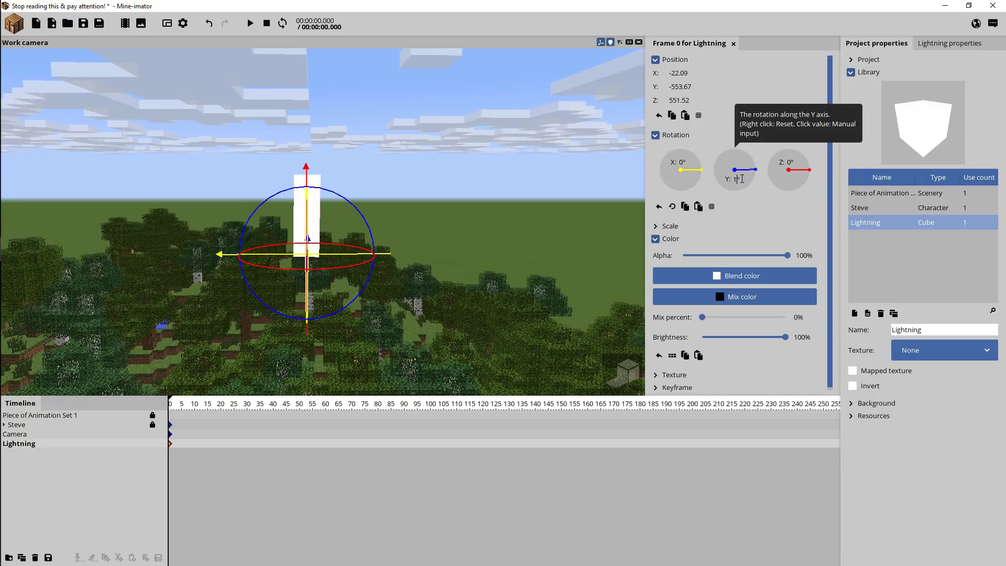
{"action": "left_click_drag", "start_coordinate": [440, 182], "coordinate": [405, 237]}
{"action": "left_click_drag", "start_coordinate": [448, 199], "coordinate": [503, 126]}
{"action": "mouse_move", "coordinate": [438, 168]}
{"action": "left_mouse_down"}
{"action": "mouse_move", "coordinate": [438, 137]}
{"action": "mouse_move", "coordinate": [439, 168]}
{"action": "left_mouse_up"}
{"action": "scroll", "coordinate": [438, 168], "scroll_direction": "down", "scroll_amount": 1}
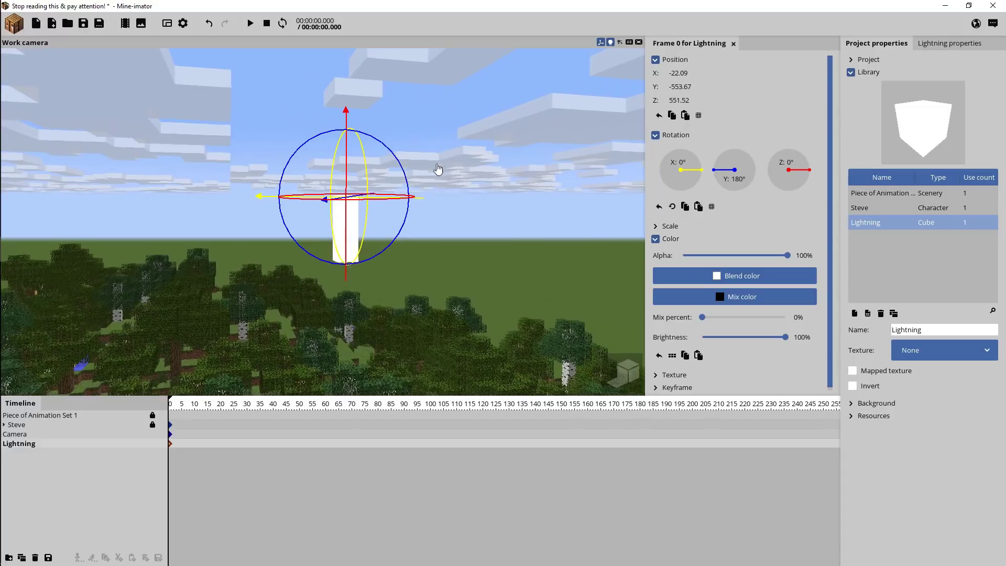
Step: Lengthen the Lightning cube by setting its Z scale to 2
{"action": "right_click_drag", "start_coordinate": [438, 169], "coordinate": [428, 197]}
{"action": "left_click", "coordinate": [656, 226]}
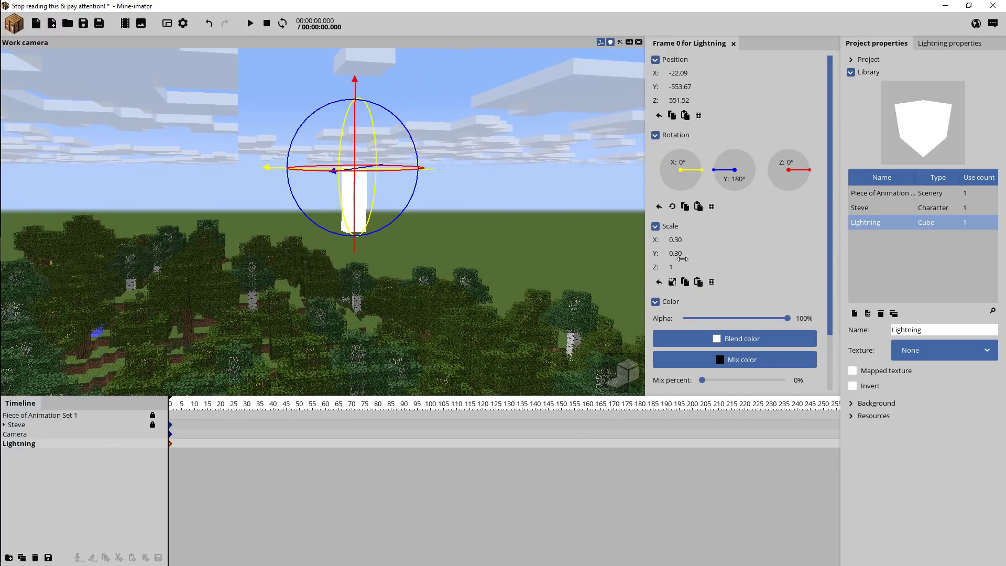
{"action": "left_click_drag", "start_coordinate": [676, 267], "coordinate": [686, 266]}
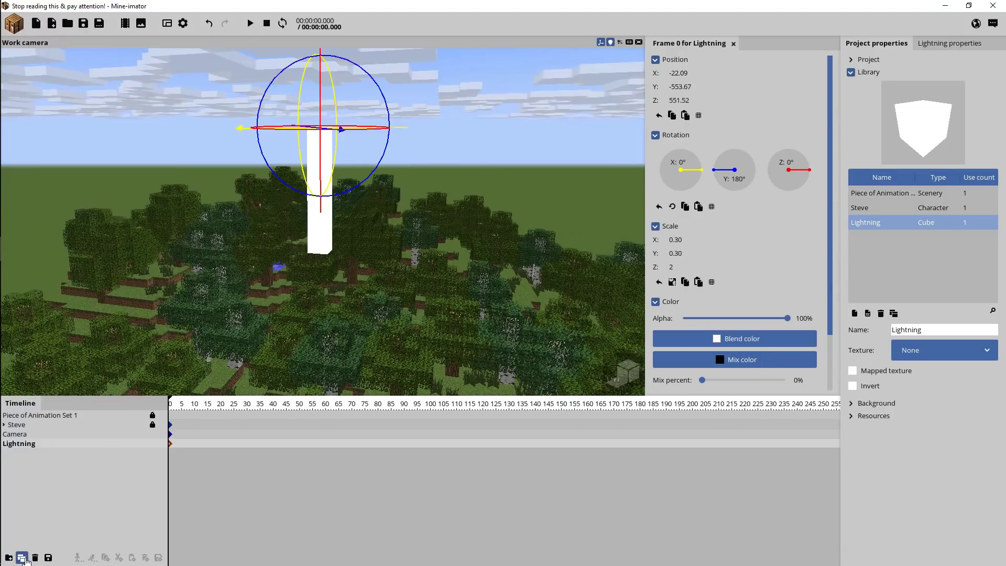
Step: Duplicate the Lightning cube and make the original Lightning the parent of the copy
{"action": "left_click", "coordinate": [21, 557]}
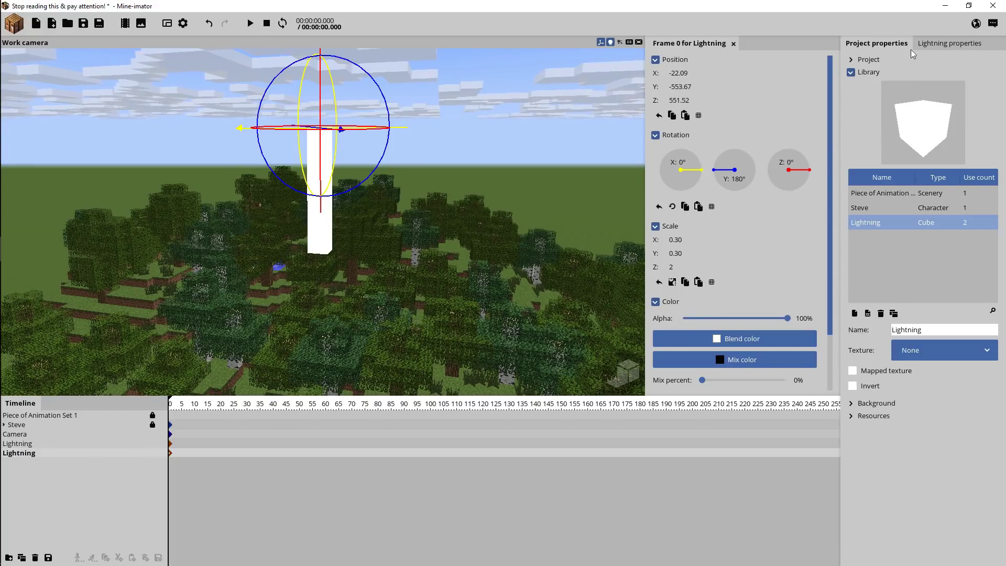
{"action": "left_click", "coordinate": [943, 43]}
{"action": "left_click", "coordinate": [896, 138]}
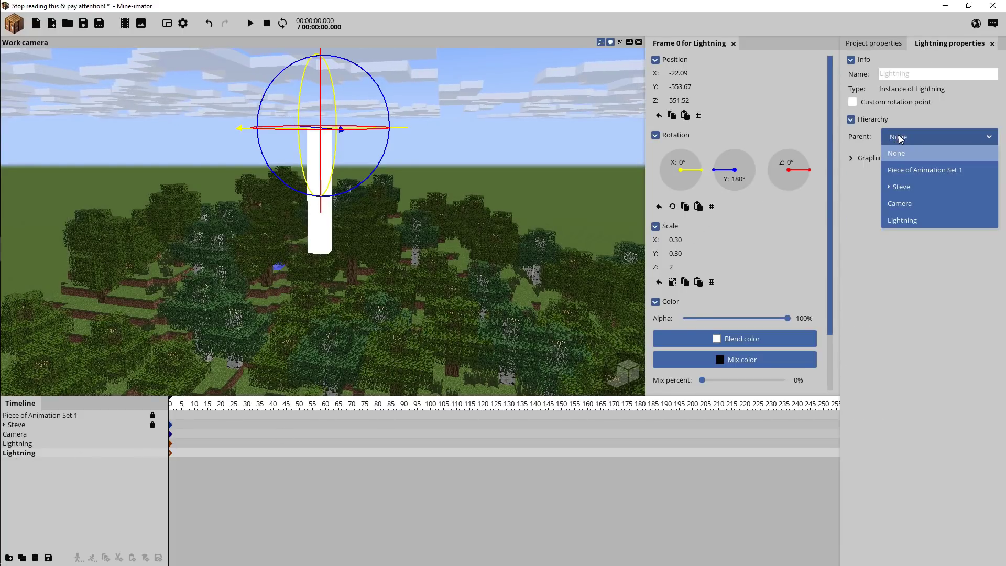
{"action": "left_click", "coordinate": [902, 221]}
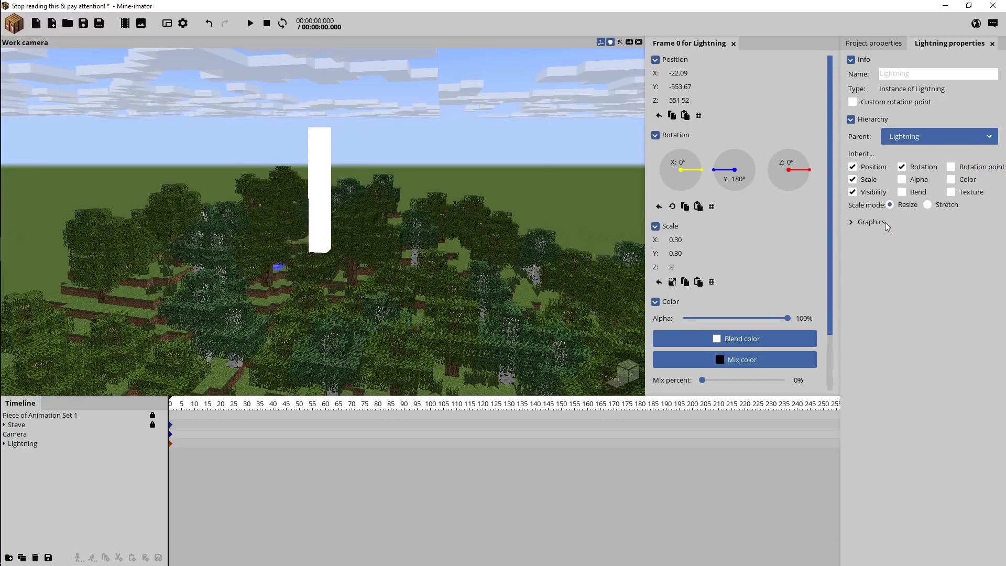
Step: Turn off shadow casting for both the parent and the child Lightning cubes
{"action": "left_click", "coordinate": [866, 225]}
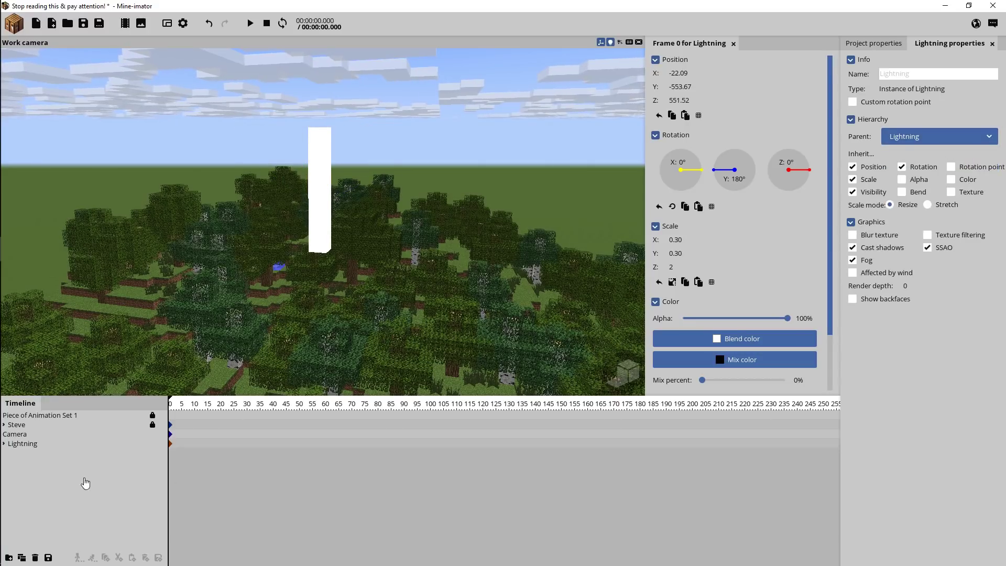
{"action": "left_click", "coordinate": [4, 444]}
{"action": "left_click", "coordinate": [31, 444]}
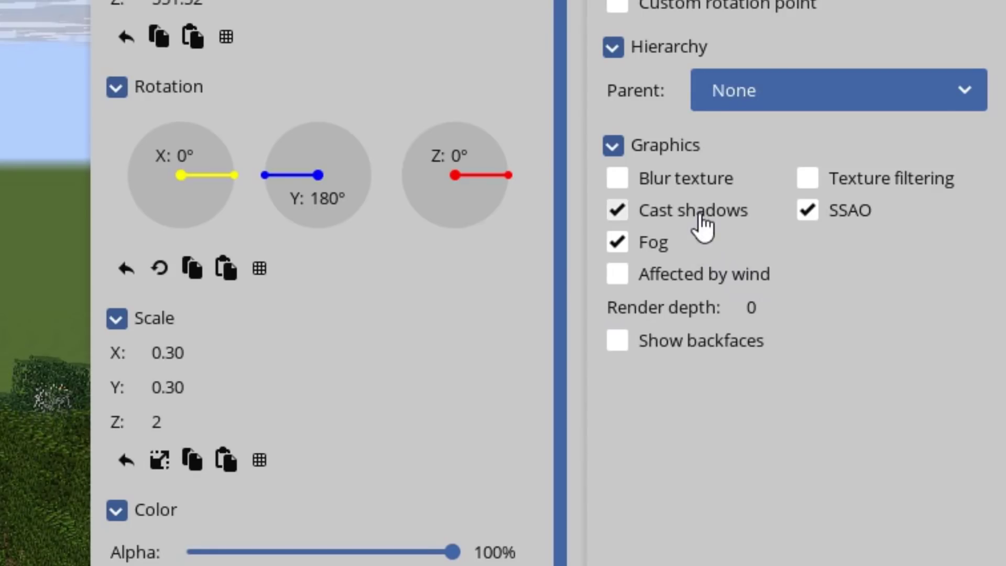
{"action": "left_click", "coordinate": [702, 224]}
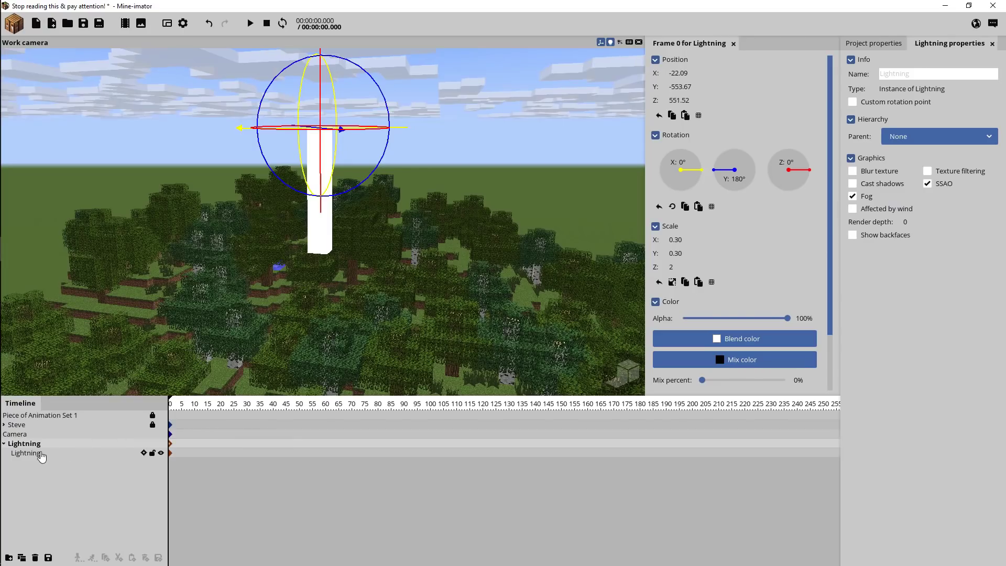
{"action": "left_click", "coordinate": [42, 454]}
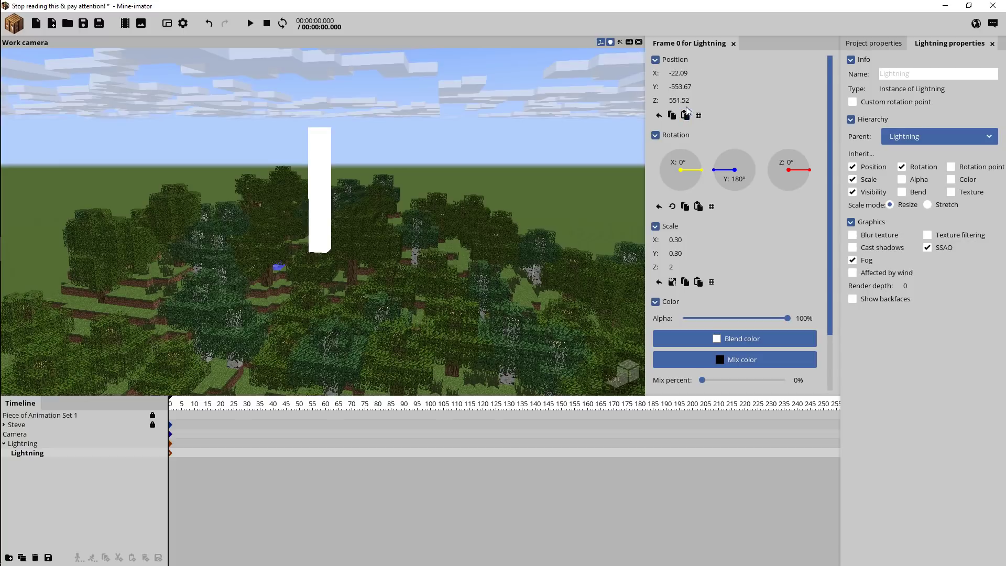
Step: Reset the child Lightning's position to 0 on all axes and its uniform scale to 1
{"action": "right_click", "coordinate": [686, 86]}
{"action": "right_click", "coordinate": [684, 73]}
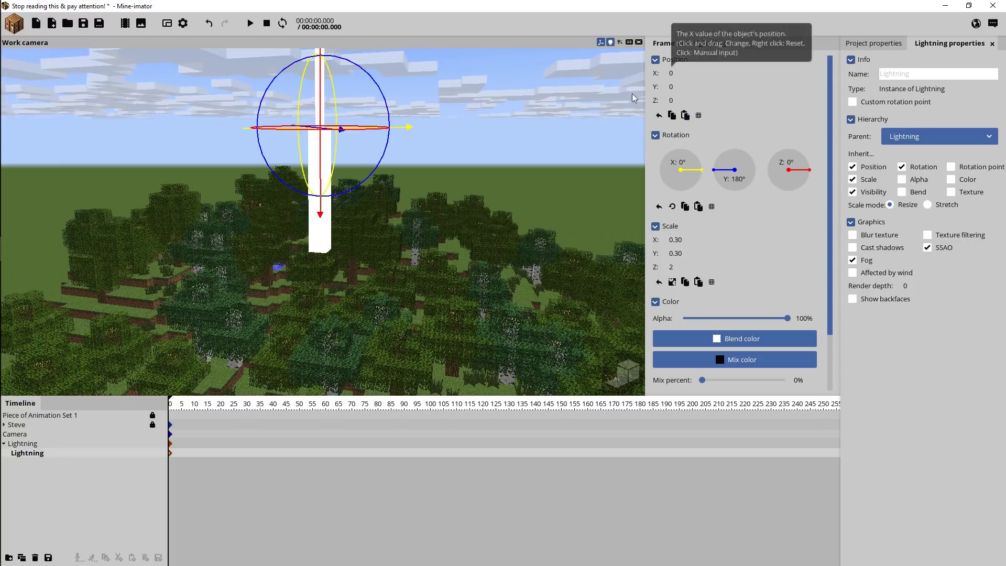
{"action": "left_click_drag", "start_coordinate": [474, 135], "coordinate": [464, 178]}
{"action": "right_click_drag", "start_coordinate": [464, 179], "coordinate": [466, 191]}
{"action": "left_click", "coordinate": [672, 283]}
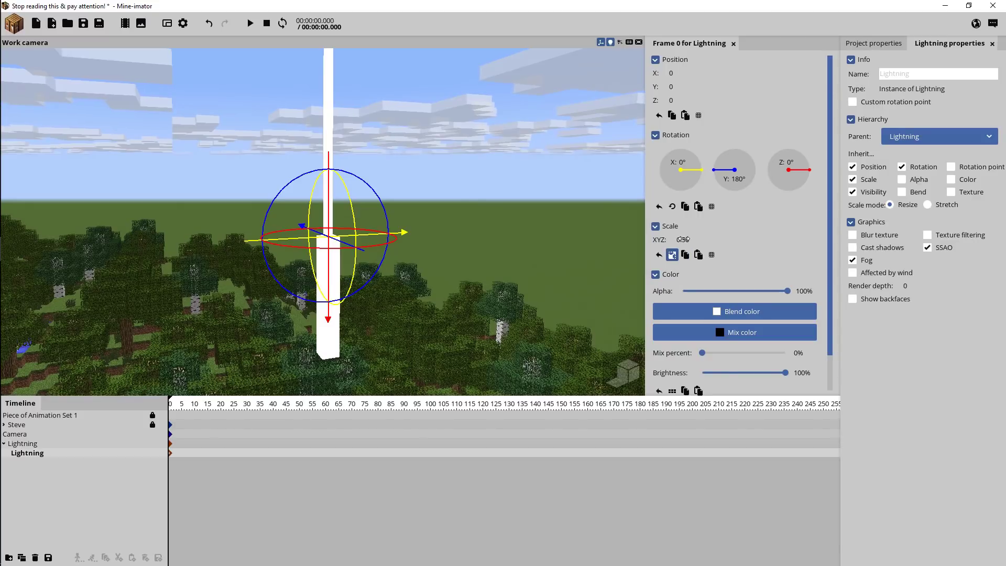
{"action": "right_click", "coordinate": [683, 240]}
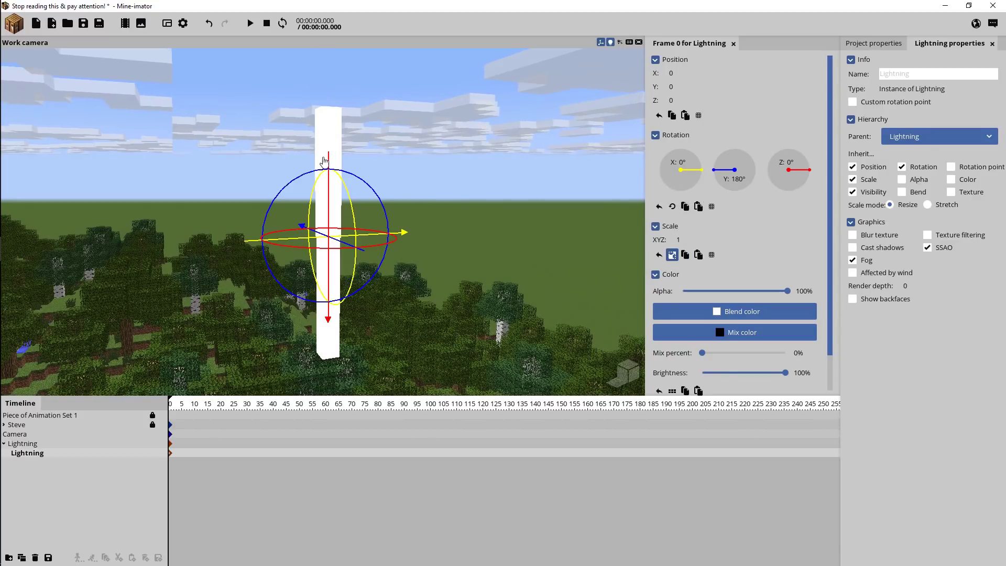
Step: Reset the child Lightning's Y rotation to 0° and move it along Z to about 15.73, at the parent's end
{"action": "left_click_drag", "start_coordinate": [338, 201], "coordinate": [323, 283]}
{"action": "left_click_drag", "start_coordinate": [449, 226], "coordinate": [449, 227]}
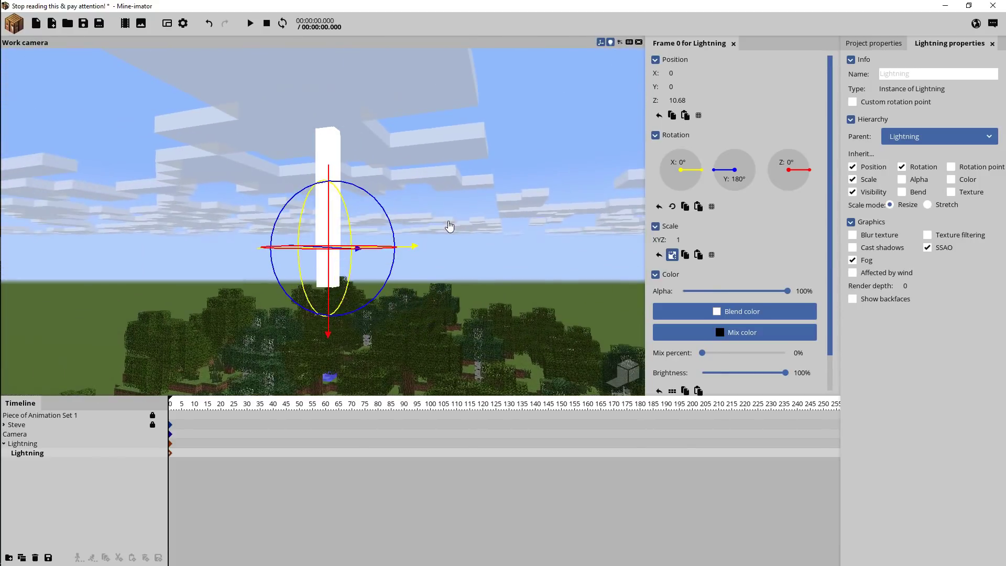
{"action": "right_click", "coordinate": [728, 182]}
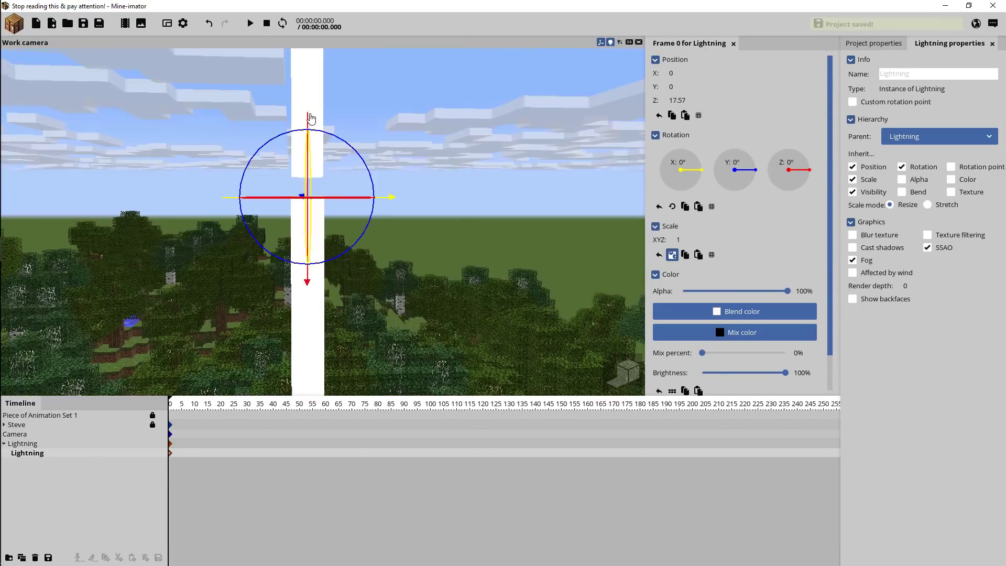
{"action": "left_click_drag", "start_coordinate": [310, 114], "coordinate": [307, 81]}
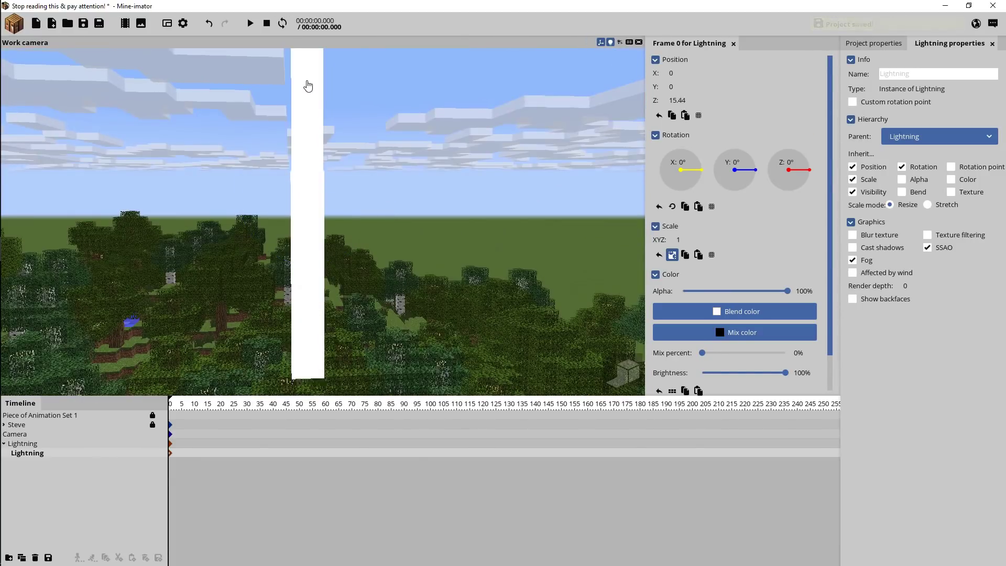
{"action": "left_click_drag", "start_coordinate": [363, 104], "coordinate": [367, 126]}
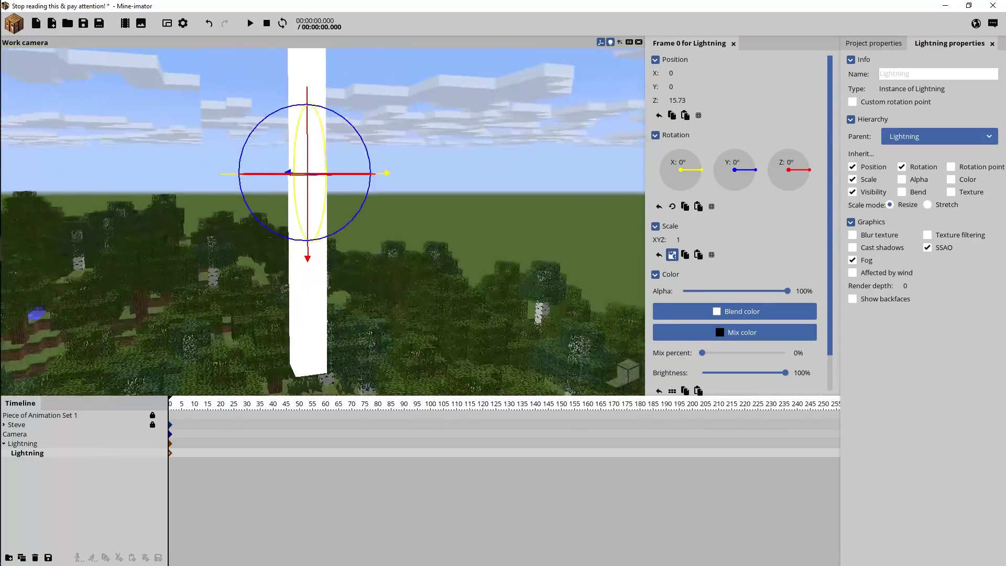
Step: Change the child Lightning's Z scale independently of X and Y, and tilt the segment around the Y axis
{"action": "left_click", "coordinate": [672, 255]}
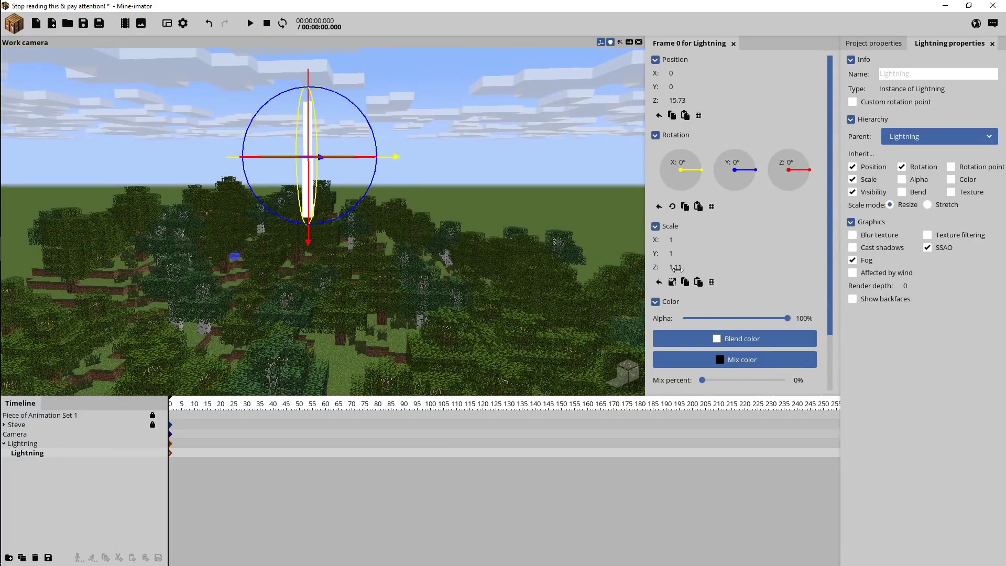
{"action": "left_click_drag", "start_coordinate": [351, 107], "coordinate": [366, 132]}
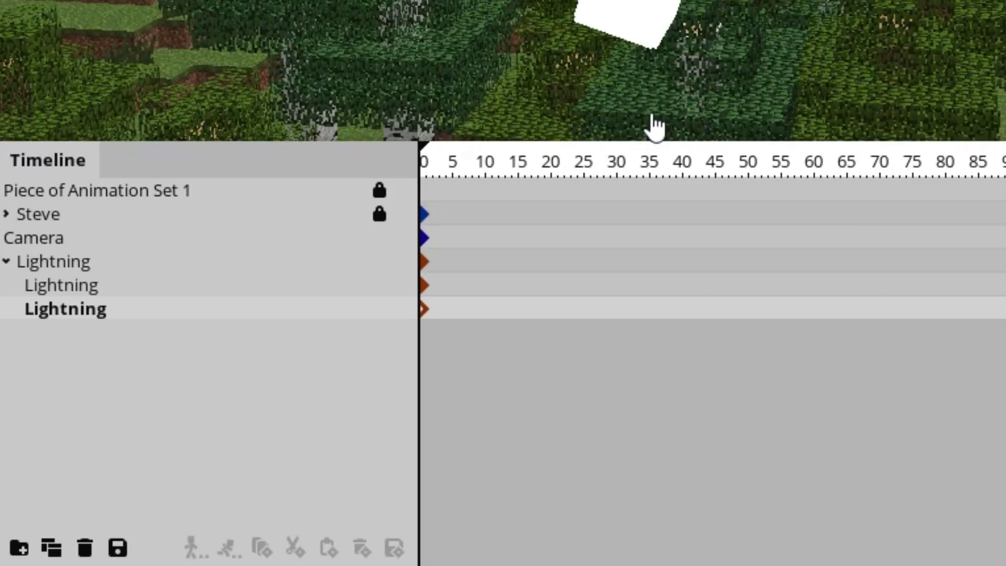
Step: Nest the third Lightning segment under the second one in the timeline, expand the hierarchy and select the nested segment
{"action": "left_click_drag", "start_coordinate": [90, 310], "coordinate": [109, 287]}
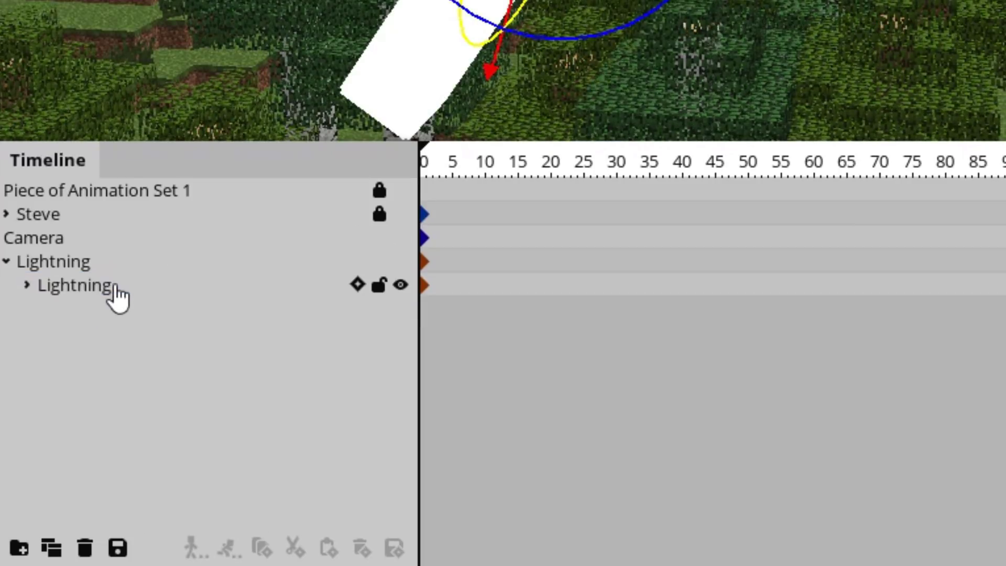
{"action": "left_click", "coordinate": [38, 288]}
{"action": "left_click", "coordinate": [27, 286]}
{"action": "left_click", "coordinate": [72, 306]}
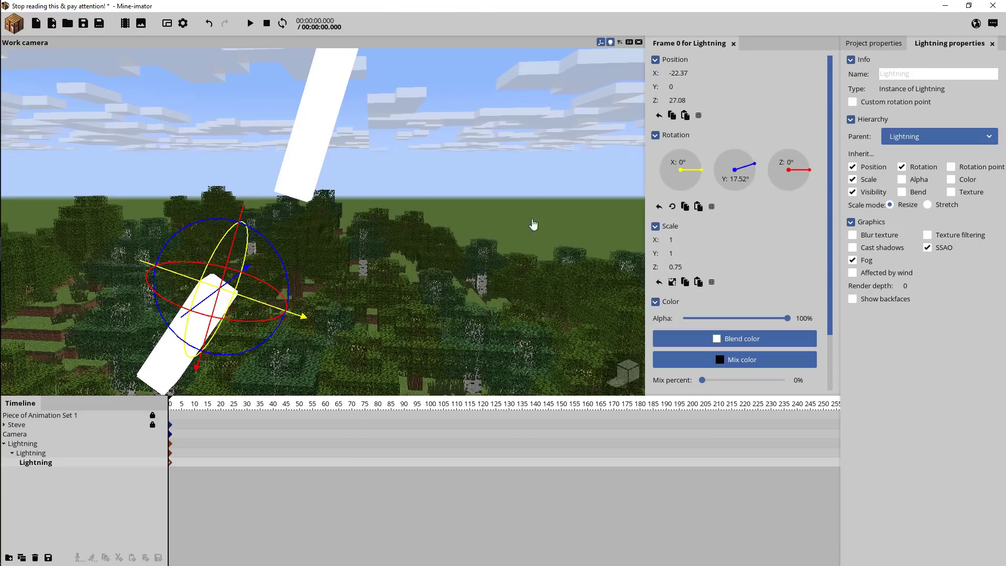
Step: Move the third segment to about X 1.27, Z 15.47 at the second segment's end and tilt it about -28.7° around Y
{"action": "left_click_drag", "start_coordinate": [254, 223], "coordinate": [374, 234]}
{"action": "left_click_drag", "start_coordinate": [317, 186], "coordinate": [325, 120]}
{"action": "left_click_drag", "start_coordinate": [393, 131], "coordinate": [300, 129]}
{"action": "scroll", "coordinate": [385, 160], "scroll_direction": "down", "scroll_amount": 5}
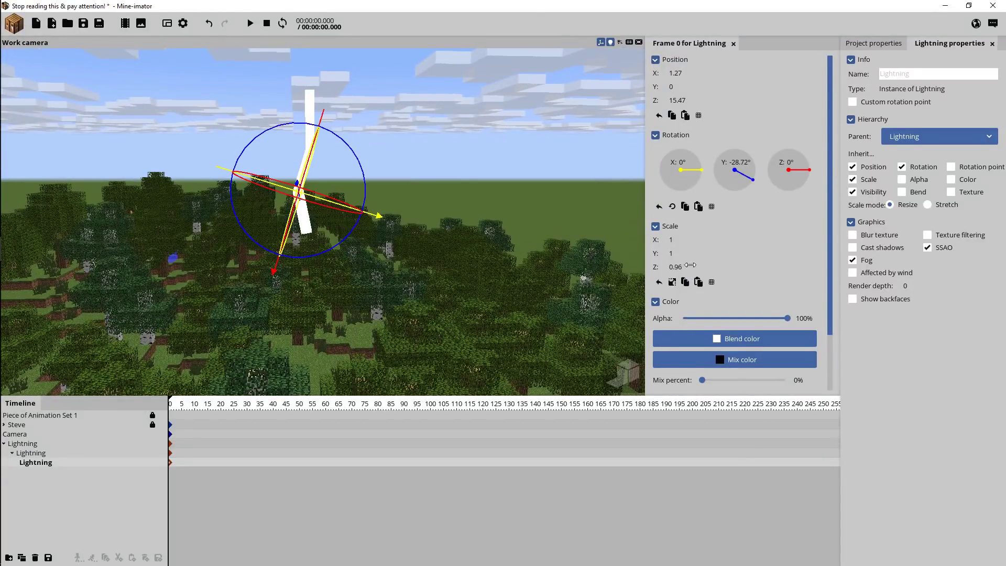
Step: Set the third Lightning segment's Z scale to 1.5 and save the project
{"action": "left_click", "coordinate": [677, 267]}
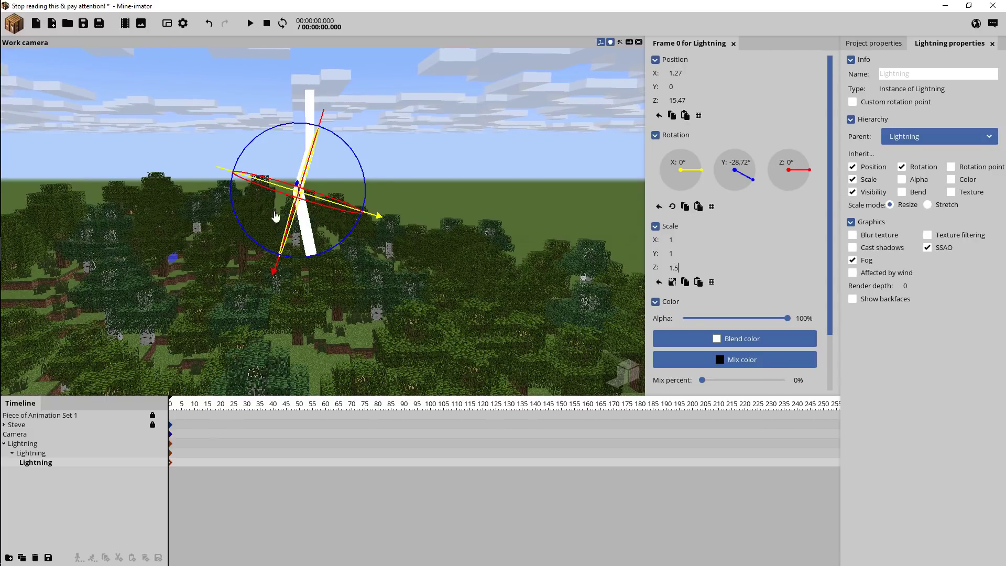
{"action": "type", "text": "1.5"}
{"action": "key", "text": "Return"}
{"action": "key", "text": "ctrl+s"}
Step: Add a fourth bolt segment: duplicate the third, nest the copy under it, tilt it around Y and change its Z scale
{"action": "left_click", "coordinate": [22, 557]}
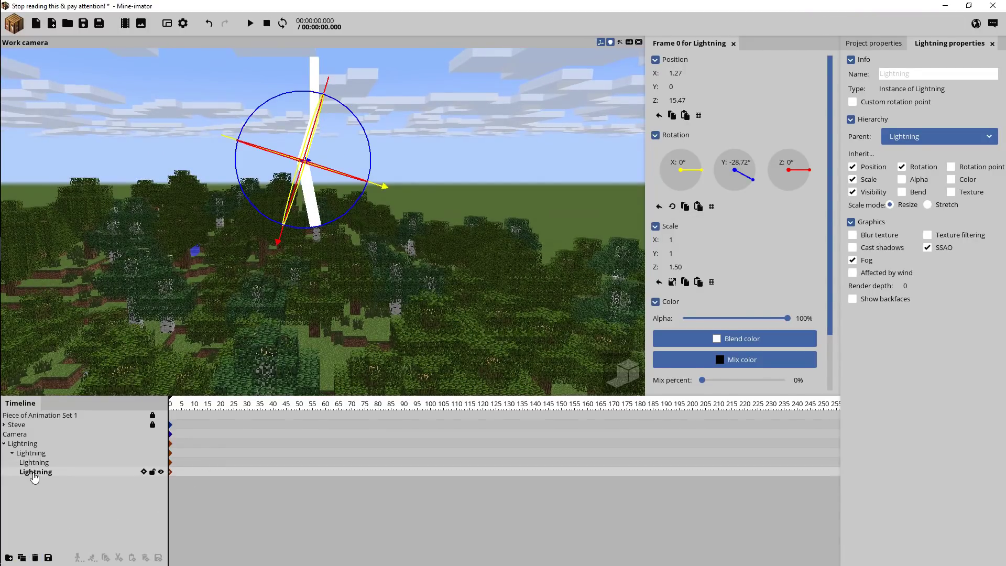
{"action": "left_click_drag", "start_coordinate": [34, 476], "coordinate": [52, 463]}
{"action": "left_click_drag", "start_coordinate": [362, 174], "coordinate": [398, 215]}
{"action": "left_click_drag", "start_coordinate": [333, 159], "coordinate": [315, 156]}
{"action": "left_click", "coordinate": [680, 266]}
{"action": "type", "text": "15.4"}
Step: Add a fifth segment by duplicating and nesting the fourth, tilt it around Y, set its Z scale to 0.8 and save
{"action": "left_click", "coordinate": [21, 557]}
{"action": "mouse_move", "coordinate": [42, 481]}
{"action": "left_mouse_down"}
{"action": "mouse_move", "coordinate": [63, 474]}
{"action": "mouse_move", "coordinate": [52, 472]}
{"action": "left_mouse_up"}
{"action": "left_click_drag", "start_coordinate": [344, 145], "coordinate": [361, 179]}
{"action": "left_click", "coordinate": [676, 267]}
{"action": "type", "text": "0.8"}
{"action": "key", "text": "ctrl+s"}
Step: Extend the bolt with a sixth and seventh segment, nesting each duplicate under its predecessor and tilting the sixth around Y
{"action": "left_click", "coordinate": [22, 557]}
{"action": "left_click_drag", "start_coordinate": [47, 491], "coordinate": [53, 481]}
{"action": "mouse_move", "coordinate": [409, 190]}
{"action": "left_mouse_down"}
{"action": "mouse_move", "coordinate": [420, 223]}
{"action": "mouse_move", "coordinate": [408, 178]}
{"action": "left_mouse_up"}
{"action": "left_click", "coordinate": [21, 557]}
{"action": "left_click_drag", "start_coordinate": [57, 500], "coordinate": [65, 490]}
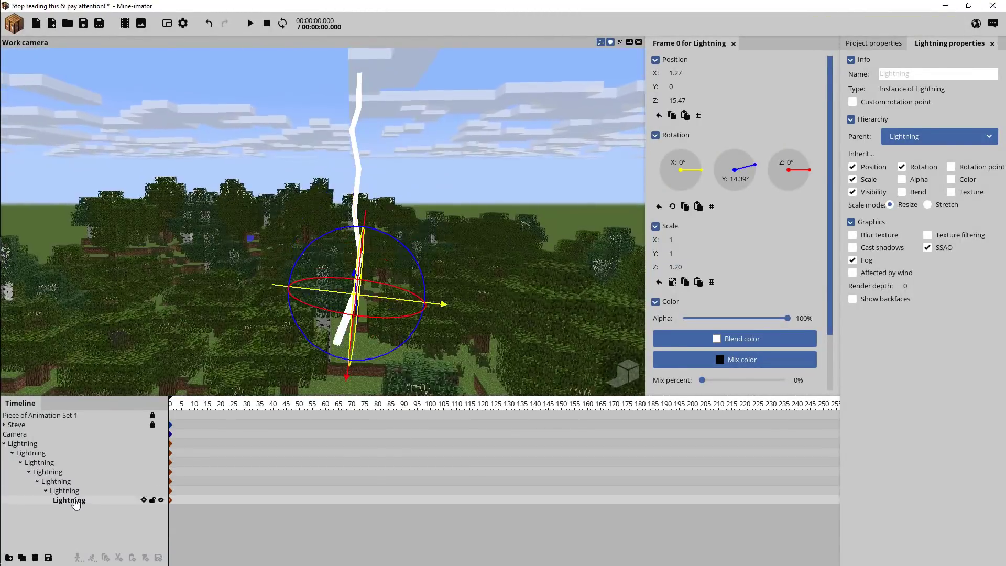
Step: Adjust the seventh segment's tilt, and add a nested eighth duplicate rotated about 9.5° around Y with a Z scale of 1.04
{"action": "left_click_drag", "start_coordinate": [429, 292], "coordinate": [429, 296]}
{"action": "right_click", "coordinate": [660, 266]}
{"action": "left_click", "coordinate": [22, 557]}
{"action": "left_click_drag", "start_coordinate": [68, 509], "coordinate": [73, 500]}
{"action": "left_click_drag", "start_coordinate": [431, 293], "coordinate": [420, 262]}
{"action": "left_click_drag", "start_coordinate": [459, 215], "coordinate": [458, 293]}
{"action": "left_click_drag", "start_coordinate": [660, 266], "coordinate": [656, 267]}
{"action": "scroll", "coordinate": [336, 225], "scroll_direction": "down", "scroll_amount": 5}
Step: Review the finished main bolt segment by segment from the root down to the last one, and save the project
{"action": "left_click", "coordinate": [23, 444]}
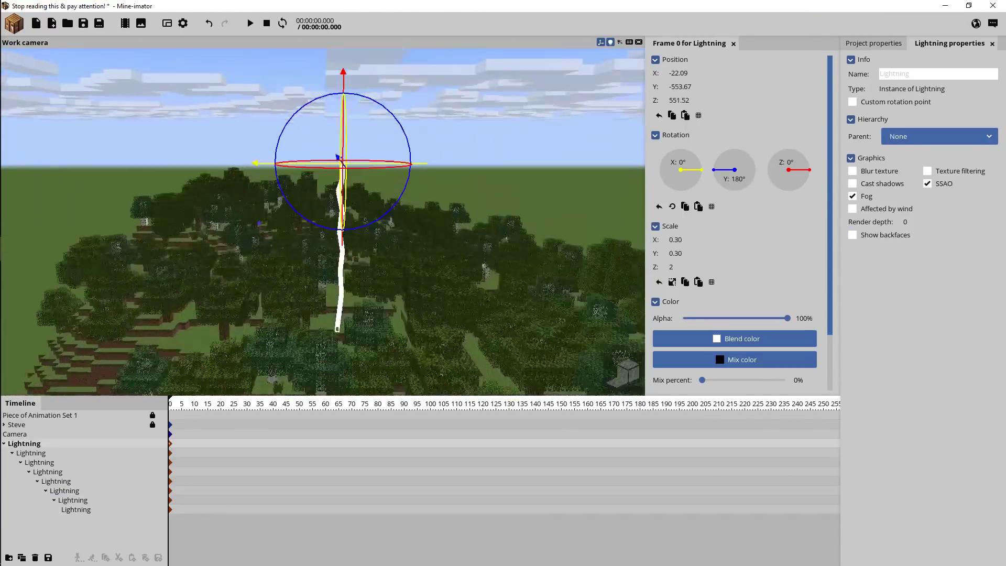
{"action": "left_click", "coordinate": [31, 453]}
{"action": "left_click", "coordinate": [362, 221]}
{"action": "left_click_drag", "start_coordinate": [282, 354], "coordinate": [571, 276]}
{"action": "left_click", "coordinate": [369, 262]}
{"action": "left_click", "coordinate": [393, 247]}
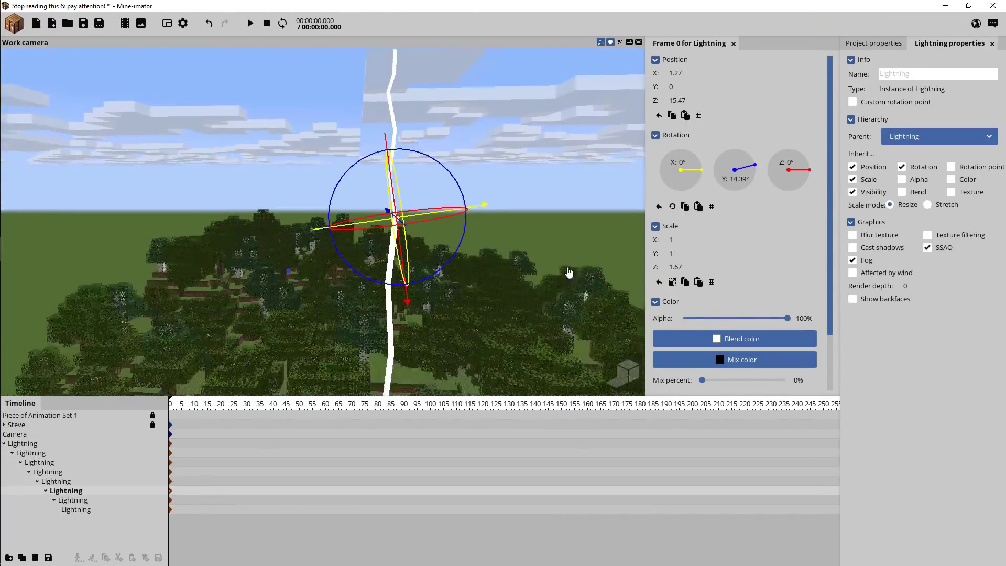
{"action": "left_click", "coordinate": [570, 276]}
{"action": "left_click", "coordinate": [74, 500]}
{"action": "left_click", "coordinate": [77, 511]}
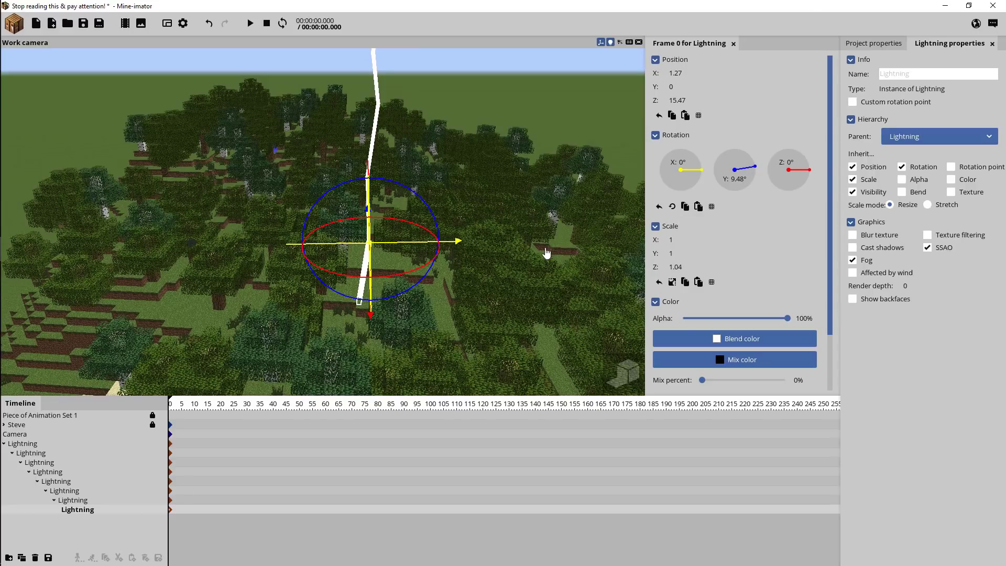
{"action": "key", "text": "ctrl+s"}
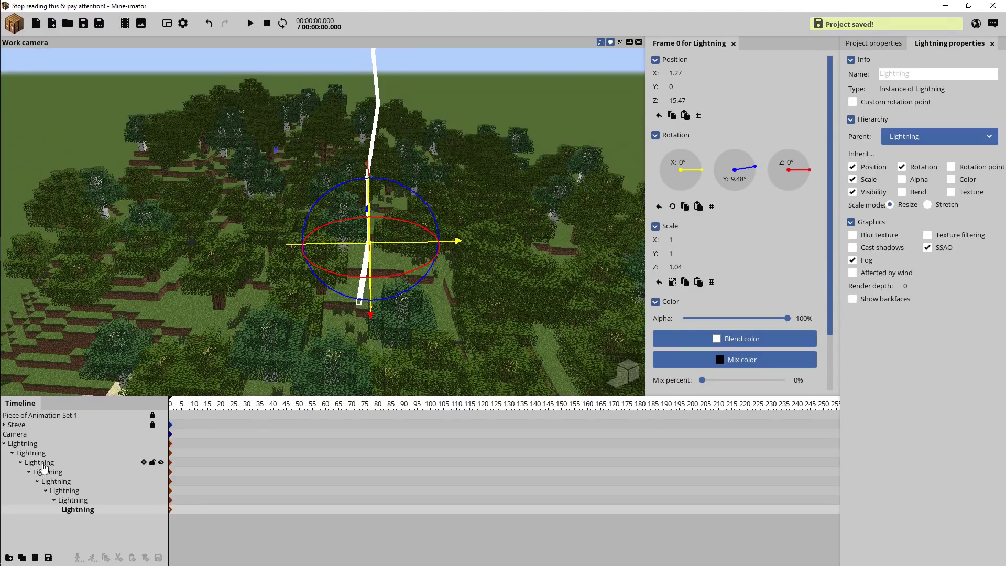
Step: Start a side branch by duplicating the fourth Lightning segment and deleting the copy's nested children
{"action": "left_click", "coordinate": [44, 464]}
{"action": "right_click_drag", "start_coordinate": [323, 222], "coordinate": [343, 121]}
{"action": "left_click", "coordinate": [86, 482]}
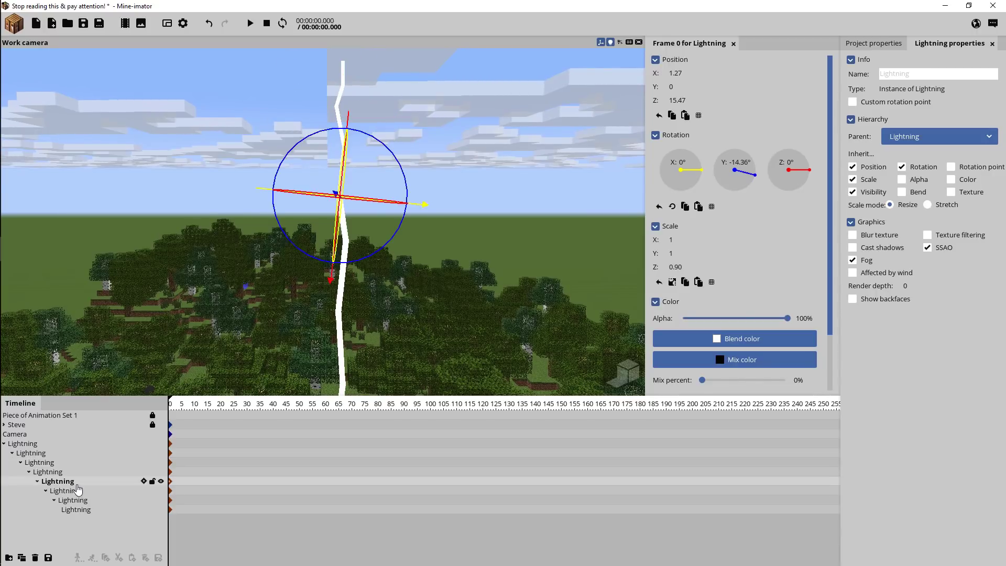
{"action": "left_click", "coordinate": [59, 474]}
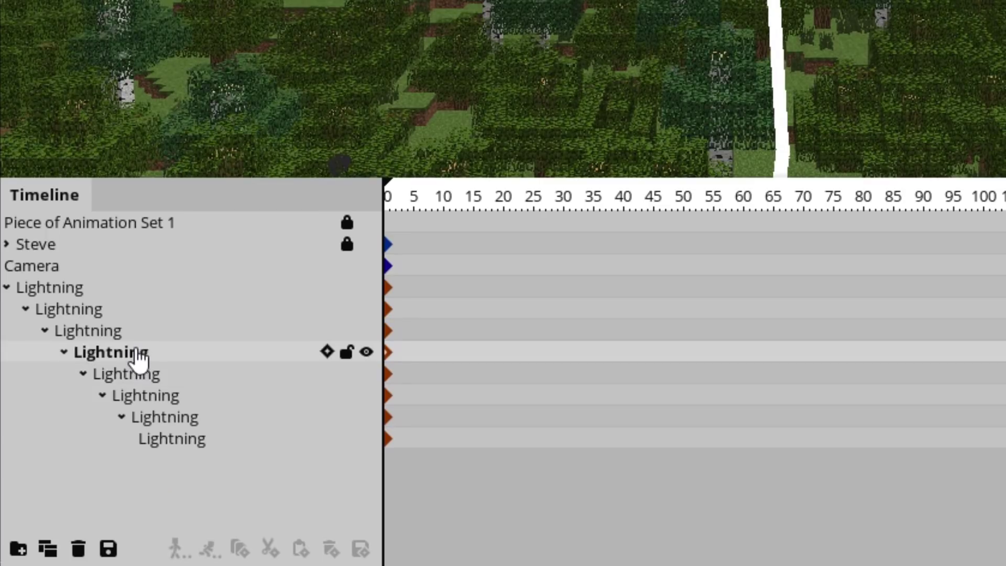
{"action": "left_click", "coordinate": [48, 549]}
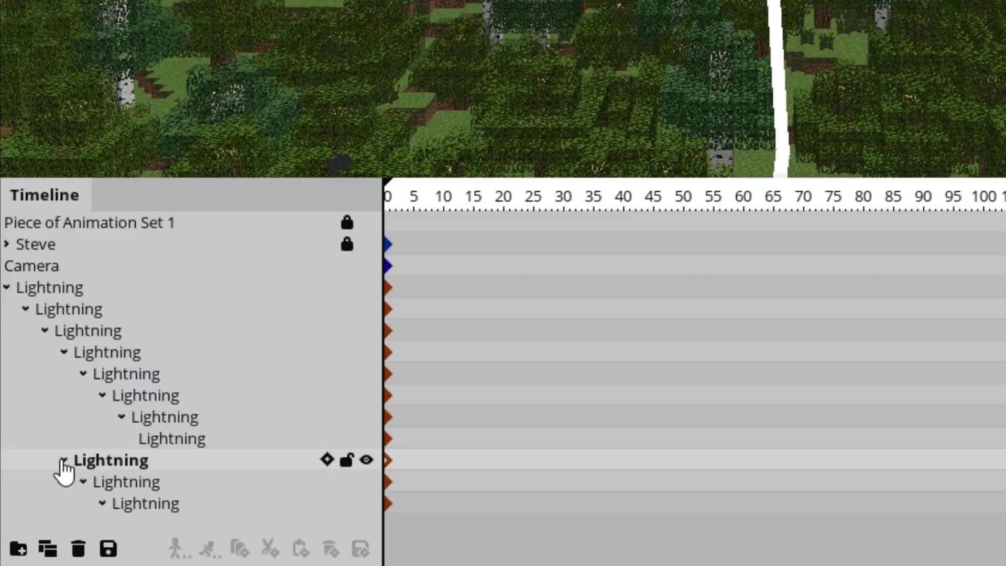
{"action": "left_click", "coordinate": [138, 478]}
{"action": "scroll", "coordinate": [194, 519], "scroll_direction": "down", "scroll_amount": 1}
{"action": "left_click_drag", "start_coordinate": [247, 504], "coordinate": [126, 440]}
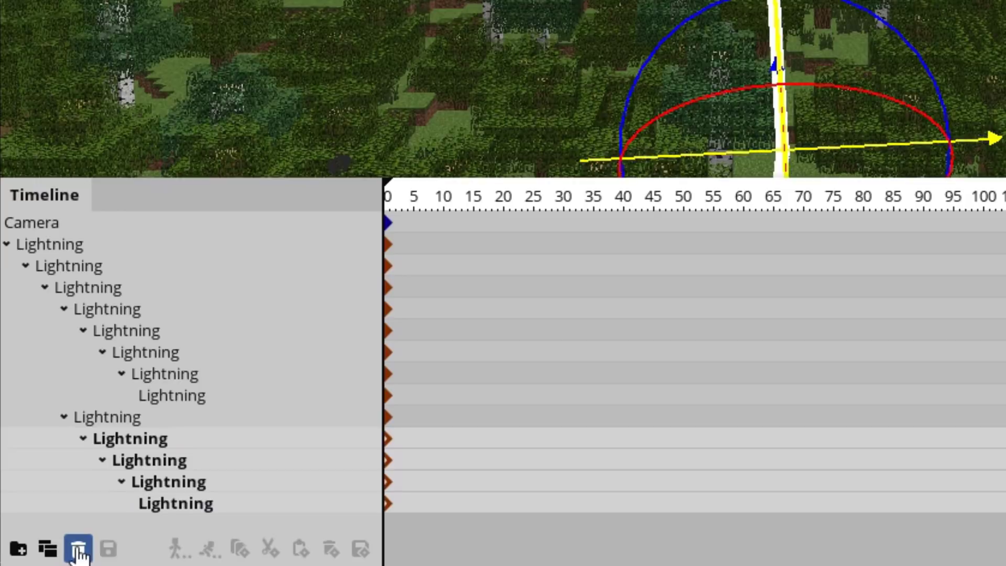
{"action": "left_click", "coordinate": [73, 550]}
{"action": "left_click", "coordinate": [157, 460]}
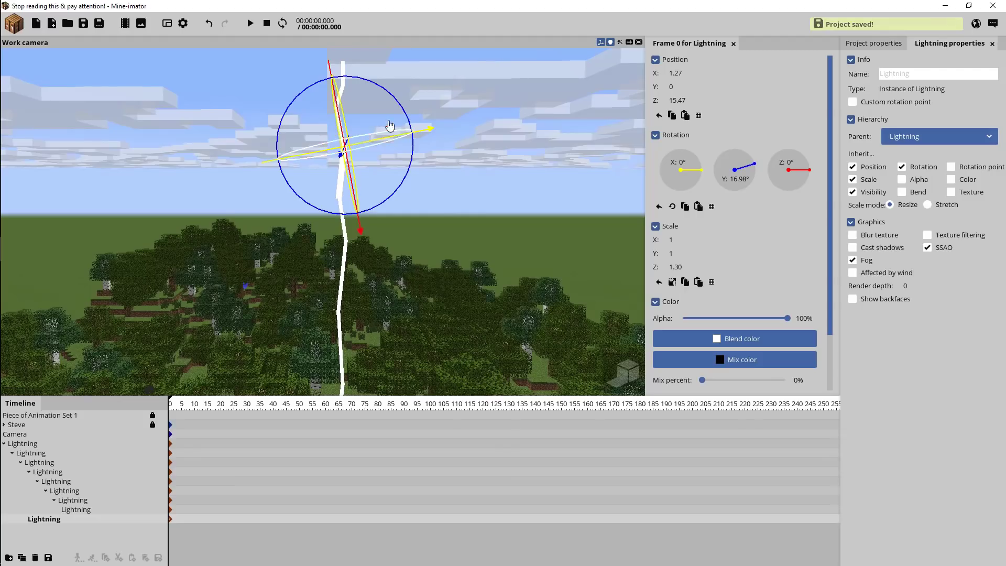
Step: Rotate the side branch to -34.53° around Y, set its X and Y scale to 0.7, shorten its Z scale and save
{"action": "left_click_drag", "start_coordinate": [393, 101], "coordinate": [350, 95]}
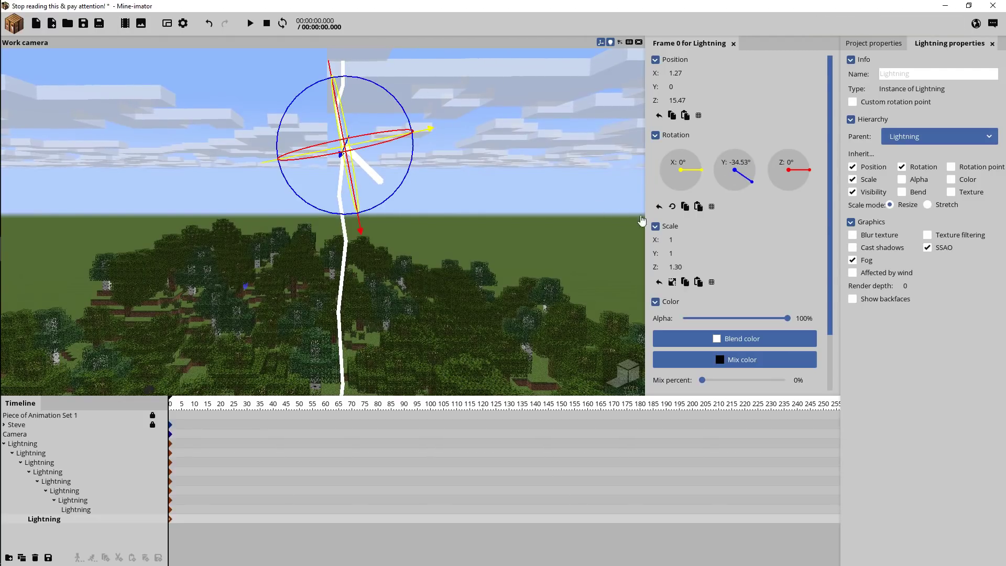
{"action": "left_click_drag", "start_coordinate": [459, 210], "coordinate": [457, 219]}
{"action": "scroll", "coordinate": [458, 218], "scroll_direction": "up", "scroll_amount": 5}
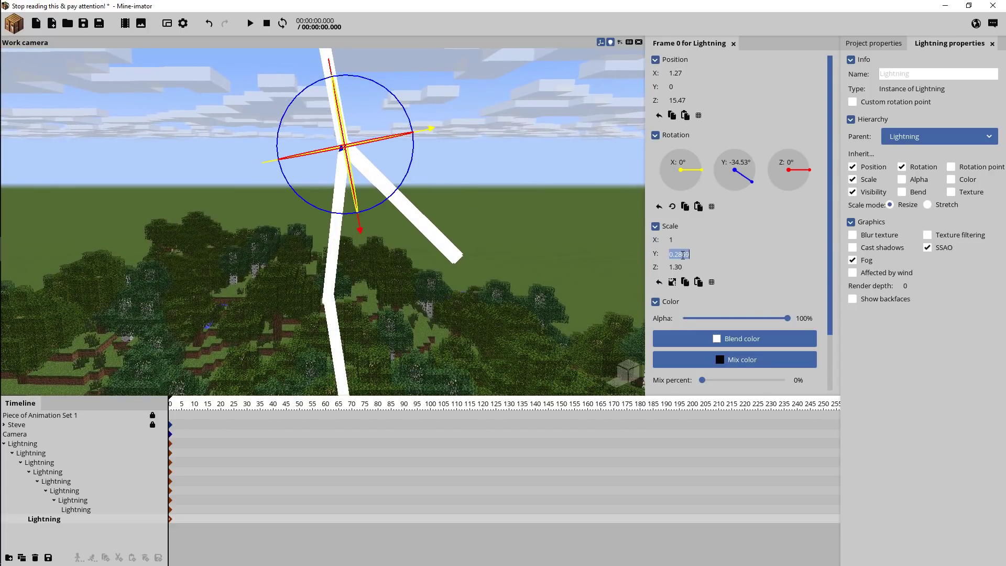
{"action": "type", "text": ".7"}
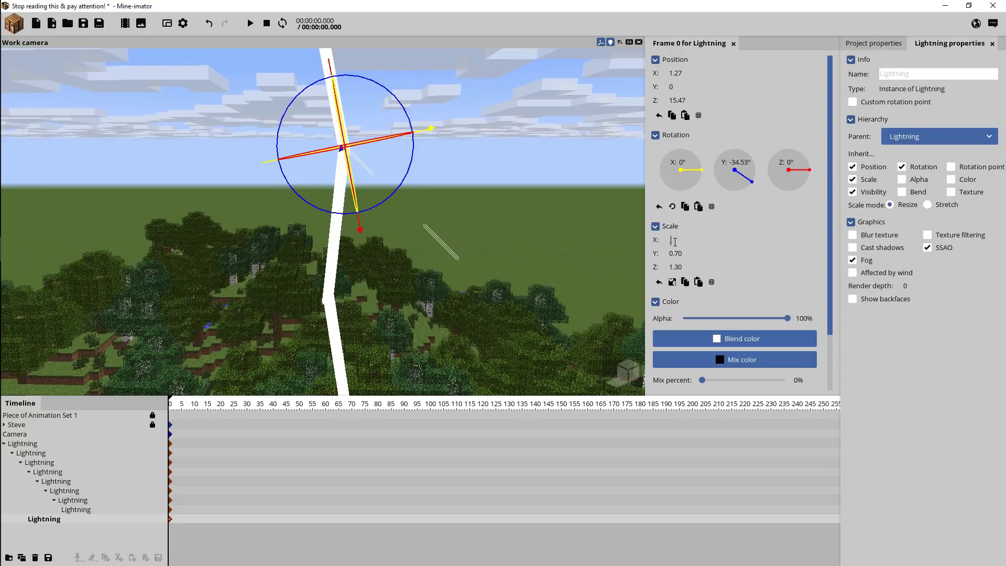
{"action": "middle_click_drag", "start_coordinate": [463, 150], "coordinate": [455, 165]}
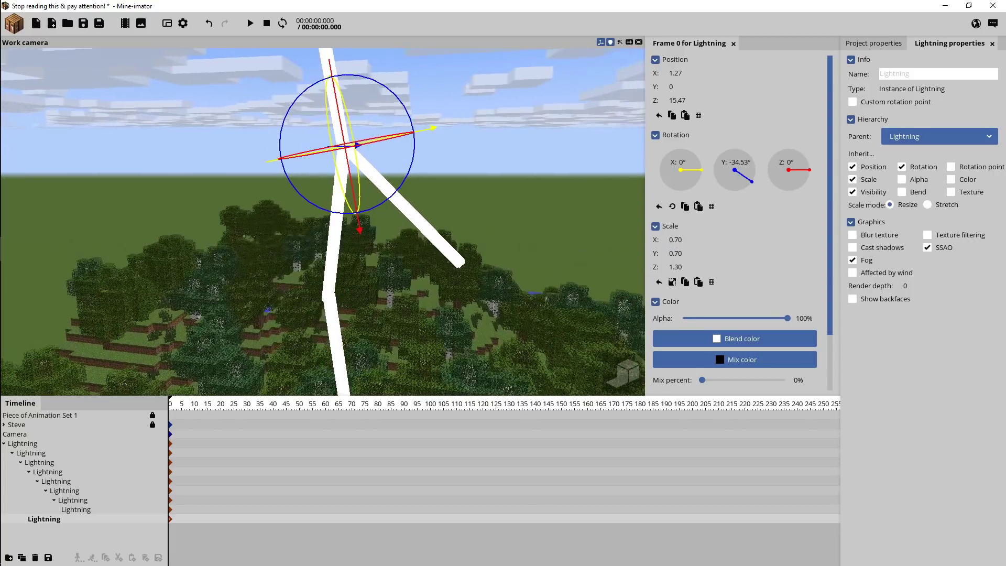
{"action": "left_click_drag", "start_coordinate": [670, 268], "coordinate": [659, 270]}
{"action": "key", "text": "ctrl+s"}
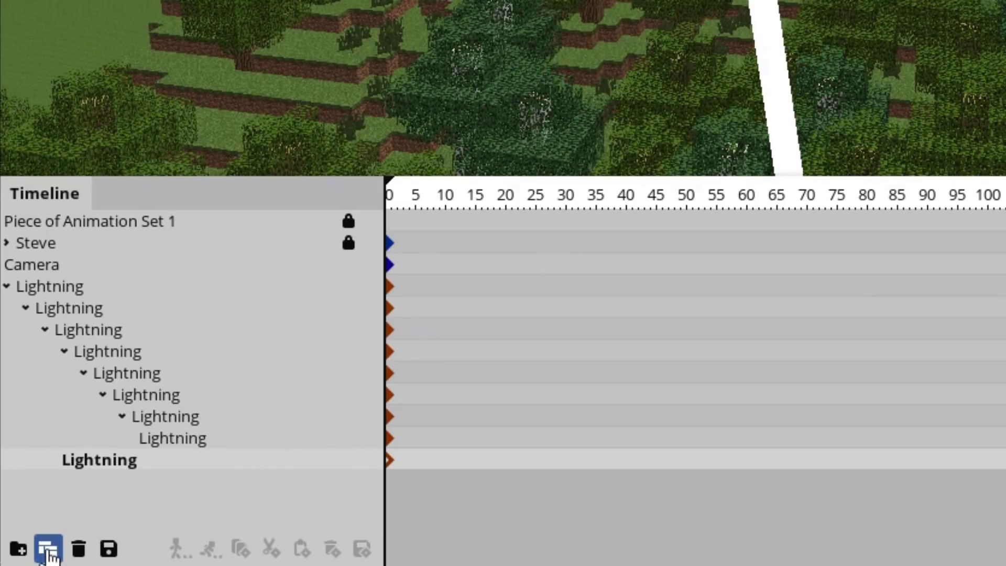
Step: Add a second branch segment: nest a duplicate under the first, set Y rotation -31.63° and Z scale 0.87, and save
{"action": "left_click", "coordinate": [51, 555]}
{"action": "left_click_drag", "start_coordinate": [111, 485], "coordinate": [129, 462]}
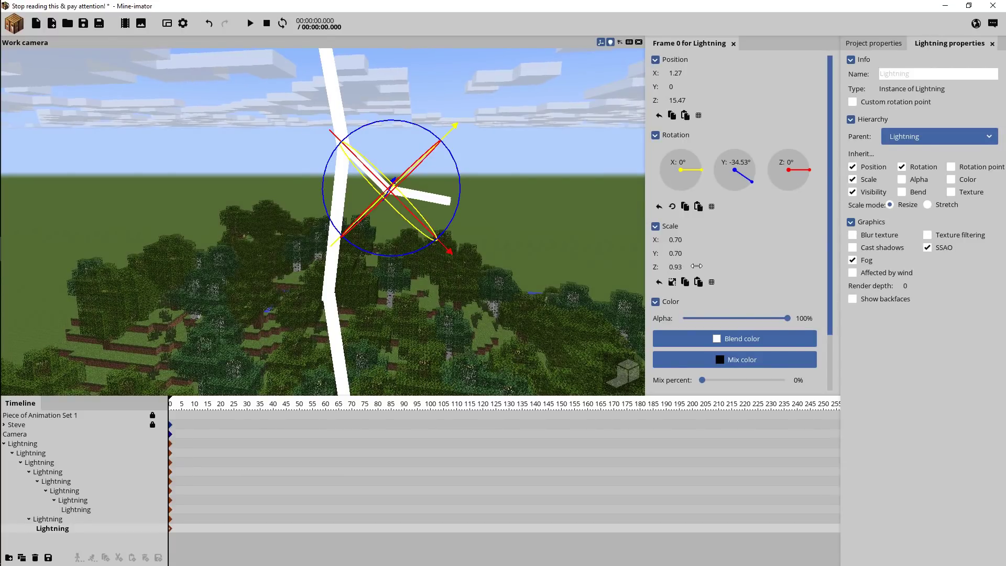
{"action": "mouse_move", "coordinate": [535, 206]}
{"action": "left_mouse_down"}
{"action": "mouse_move", "coordinate": [430, 207]}
{"action": "mouse_move", "coordinate": [534, 206]}
{"action": "left_mouse_up"}
{"action": "key", "text": "ctrl+s"}
{"action": "left_click_drag", "start_coordinate": [468, 180], "coordinate": [455, 173]}
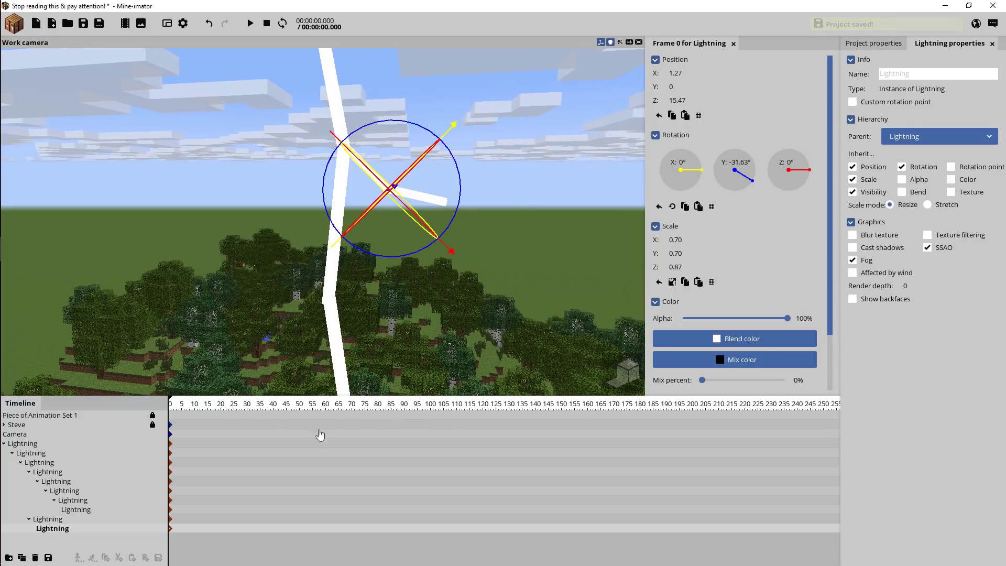
Step: Add a third branch segment by duplicating the second, nesting the copy under it and tilting it around Y
{"action": "left_click", "coordinate": [21, 559]}
{"action": "left_click_drag", "start_coordinate": [48, 540], "coordinate": [59, 531]}
{"action": "left_click_drag", "start_coordinate": [528, 214], "coordinate": [498, 273]}
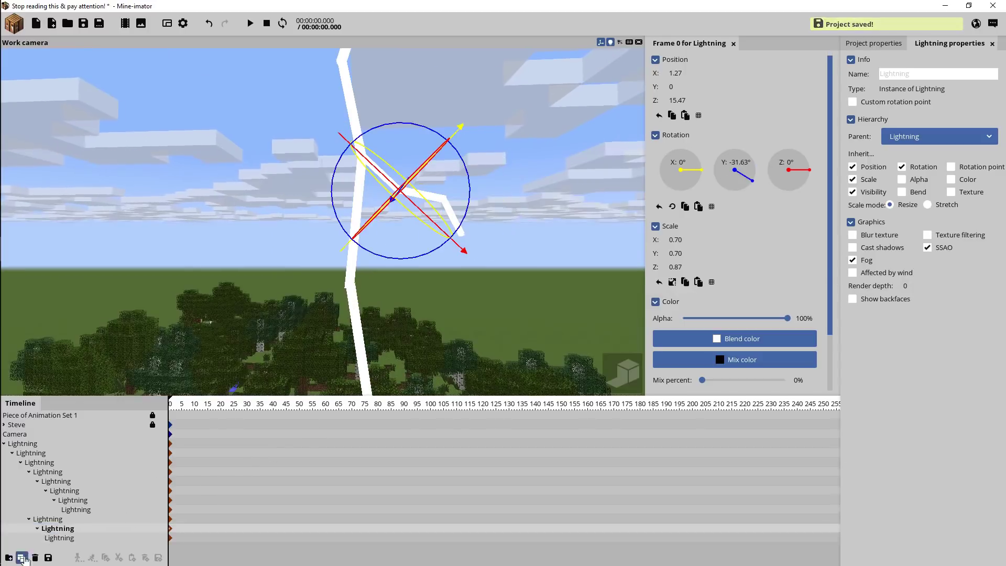
Step: Duplicate the second branch segment with its child as a lower fork, and split the fork's tip with a thinner, tilted copy
{"action": "left_click", "coordinate": [22, 558]}
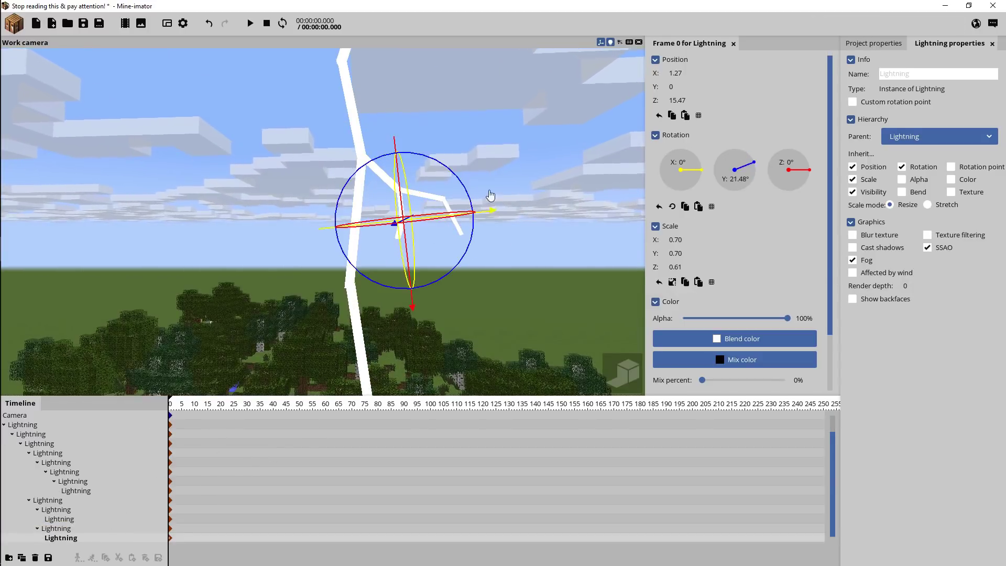
{"action": "key", "text": "ctrl+d"}
{"action": "left_click_drag", "start_coordinate": [676, 239], "coordinate": [671, 242]}
{"action": "left_click_drag", "start_coordinate": [676, 253], "coordinate": [671, 255]}
{"action": "left_click_drag", "start_coordinate": [524, 231], "coordinate": [540, 238]}
{"action": "left_click", "coordinate": [399, 228]}
{"action": "left_click_drag", "start_coordinate": [472, 225], "coordinate": [419, 163]}
{"action": "left_click", "coordinate": [417, 230]}
{"action": "left_click", "coordinate": [556, 223]}
{"action": "left_click", "coordinate": [554, 217]}
Step: Extend the upper fork of the side branch with duplicated segments, nesting a copy and tilting it around Y
{"action": "key", "text": "ctrl+d"}
{"action": "left_click_drag", "start_coordinate": [524, 230], "coordinate": [584, 278]}
{"action": "key", "text": "ctrl+d"}
{"action": "left_click_drag", "start_coordinate": [59, 528], "coordinate": [64, 510]}
{"action": "left_click_drag", "start_coordinate": [385, 203], "coordinate": [456, 232]}
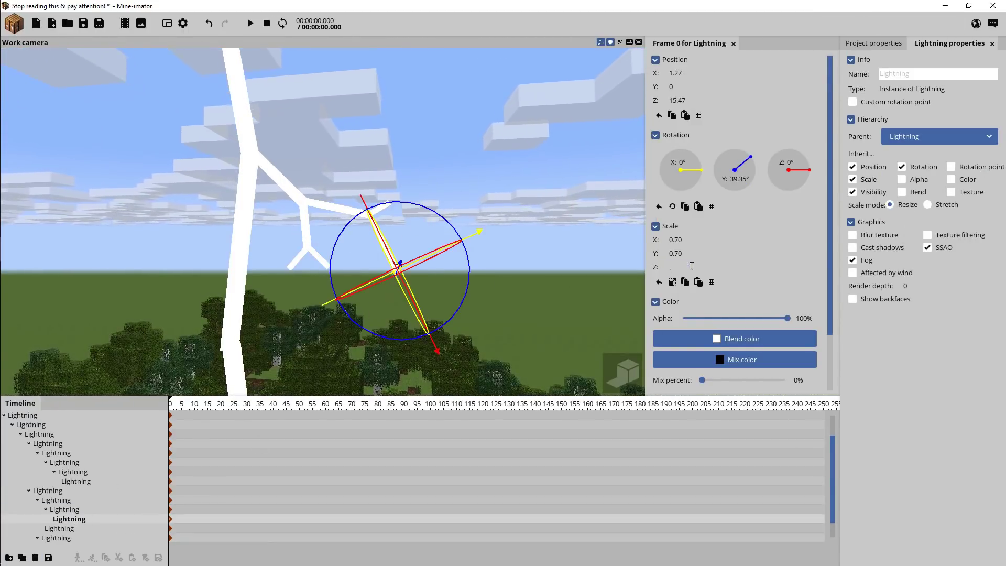
{"action": "left_click_drag", "start_coordinate": [390, 209], "coordinate": [411, 234]}
{"action": "left_click", "coordinate": [672, 252]}
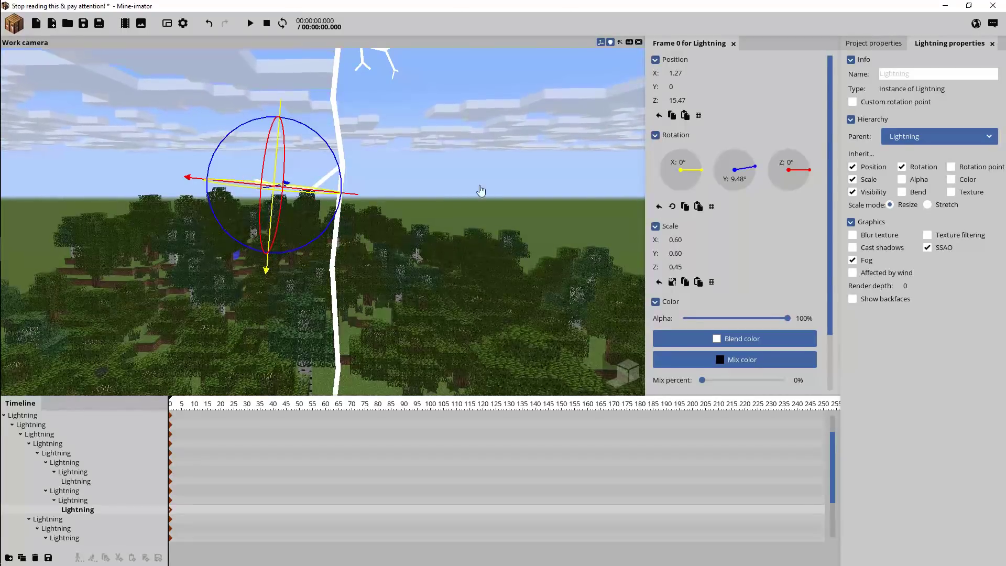
Step: Tilt the second side branch's end segment, save, and fork its tip with a duplicate tilted the other way around Y
{"action": "left_click_drag", "start_coordinate": [210, 183], "coordinate": [183, 294]}
{"action": "key", "text": "ctrl+s"}
{"action": "key", "text": "ctrl+d"}
{"action": "left_click_drag", "start_coordinate": [334, 152], "coordinate": [361, 226]}
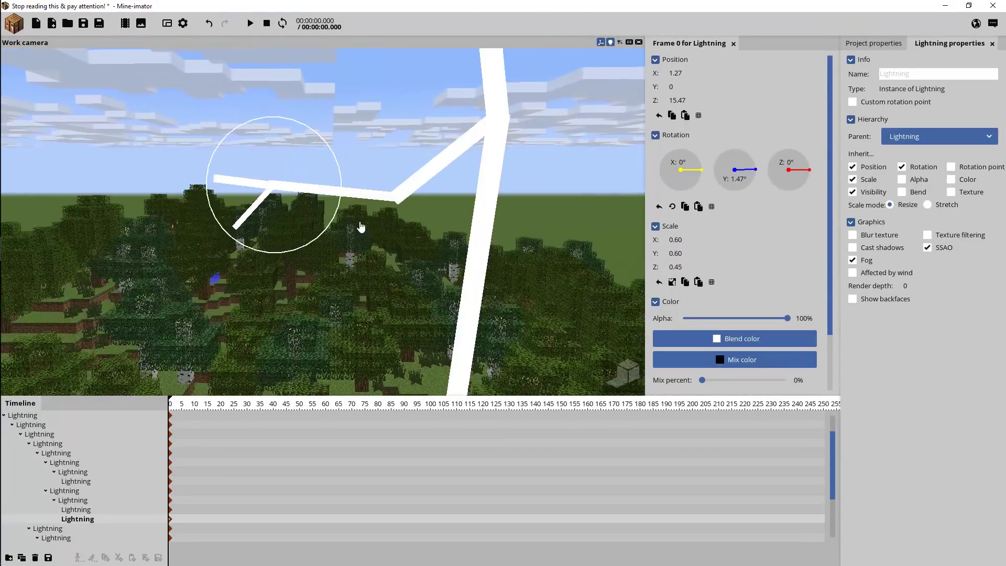
Step: Save the project, duplicate the second side branch's middle segment with its tips, and set the copy's X scale to 0.6
{"action": "left_click", "coordinate": [74, 500]}
{"action": "key", "text": "ctrl+s"}
{"action": "key", "text": "ctrl+d"}
{"action": "left_click", "coordinate": [682, 240]}
{"action": "type", "text": ".6"}
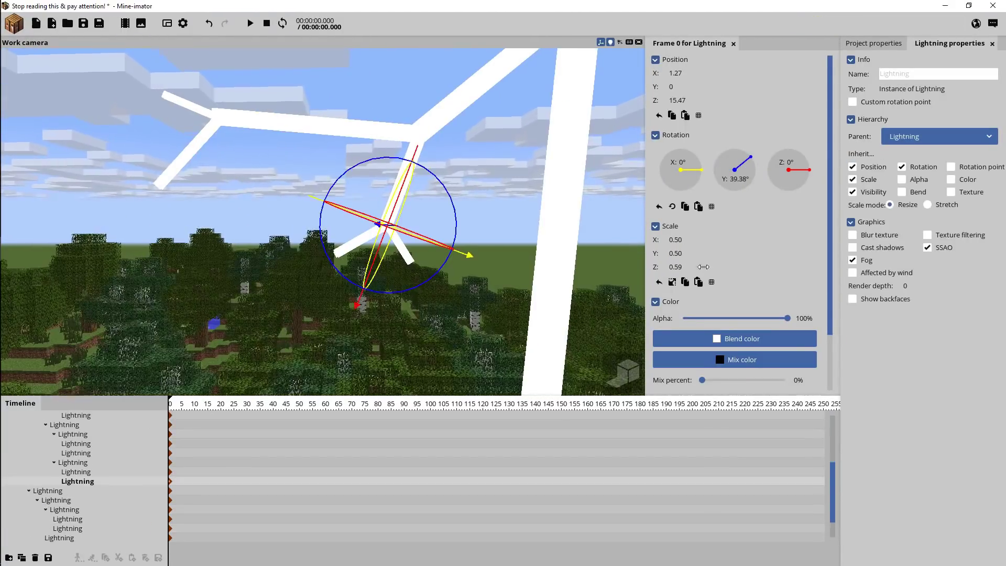
Step: Extend the second side branch's lower fork with further duplicated segments, nesting the copies and tilting them around Y
{"action": "left_click", "coordinate": [22, 558]}
{"action": "left_click_drag", "start_coordinate": [81, 491], "coordinate": [79, 481]}
{"action": "left_click_drag", "start_coordinate": [283, 208], "coordinate": [265, 203]}
{"action": "left_click", "coordinate": [22, 558]}
{"action": "left_click_drag", "start_coordinate": [84, 509], "coordinate": [105, 493]}
{"action": "left_click_drag", "start_coordinate": [105, 493], "coordinate": [89, 471]}
{"action": "key", "text": "ctrl+d"}
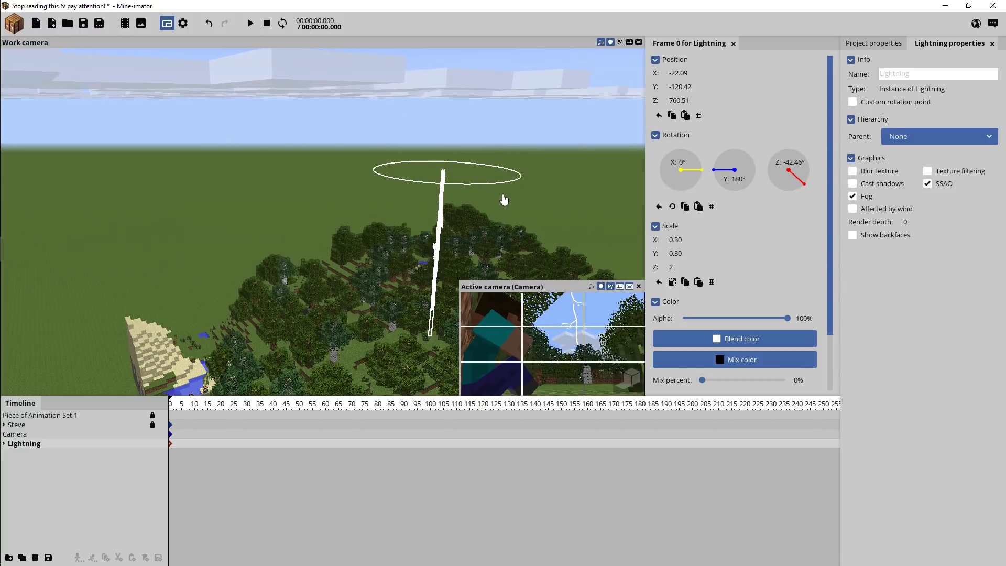
Step: At frame 90, shrink the root Lightning's Z scale to 0.08
{"action": "right_click_drag", "start_coordinate": [351, 248], "coordinate": [327, 239]}
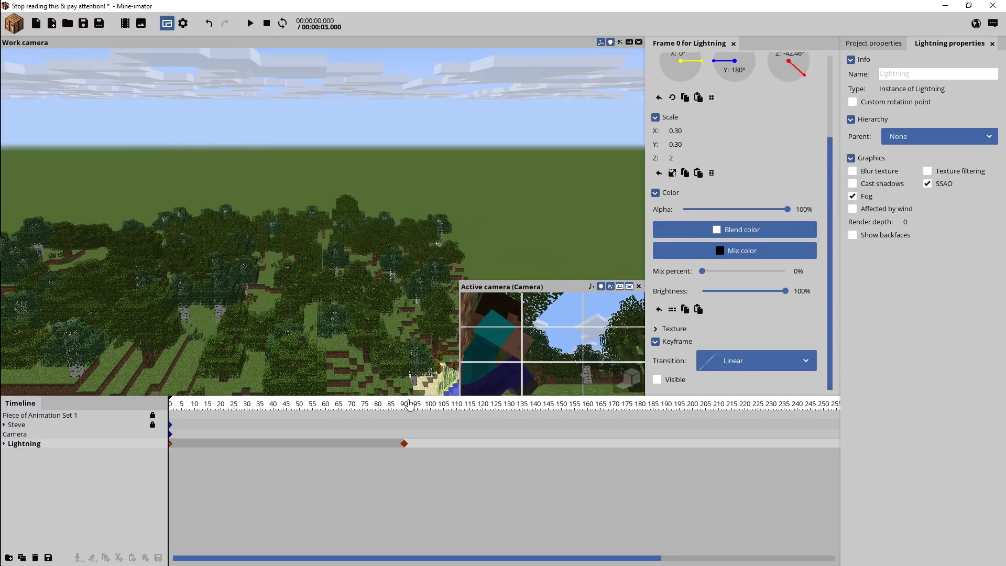
{"action": "left_click", "coordinate": [411, 405]}
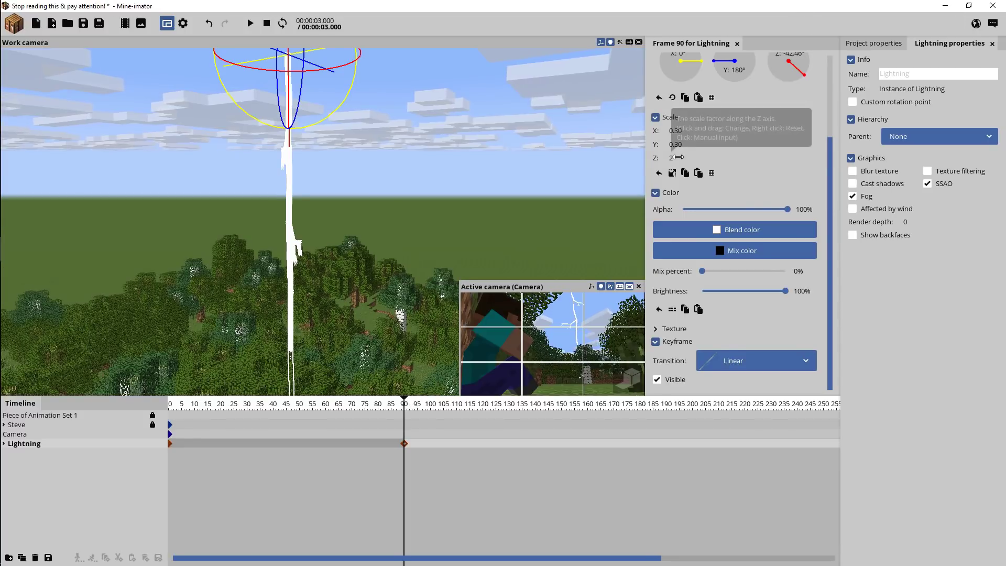
{"action": "left_click_drag", "start_coordinate": [678, 156], "coordinate": [647, 162]}
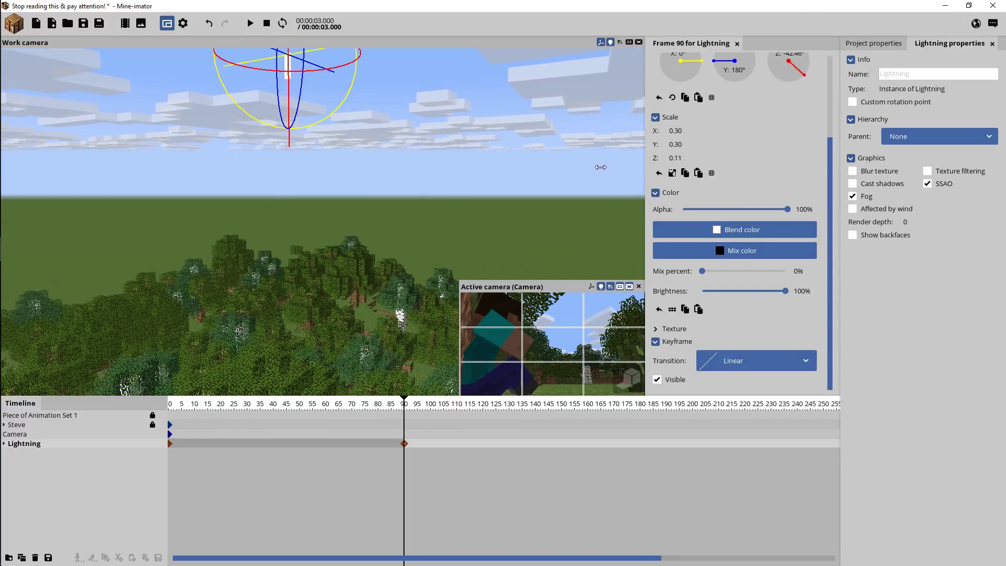
{"action": "left_click_drag", "start_coordinate": [519, 195], "coordinate": [499, 276]}
{"action": "scroll", "coordinate": [503, 196], "scroll_direction": "down", "scroll_amount": 2}
Step: At frame 95, set the root Lightning's Z scale to 2.5, save the project and scrub through the strike
{"action": "left_click", "coordinate": [420, 417]}
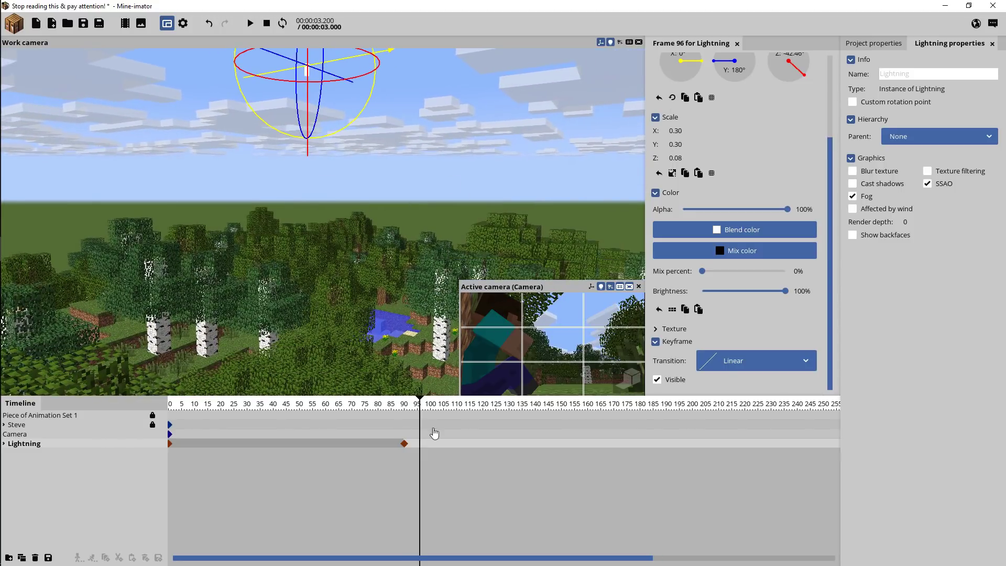
{"action": "left_click", "coordinate": [418, 408]}
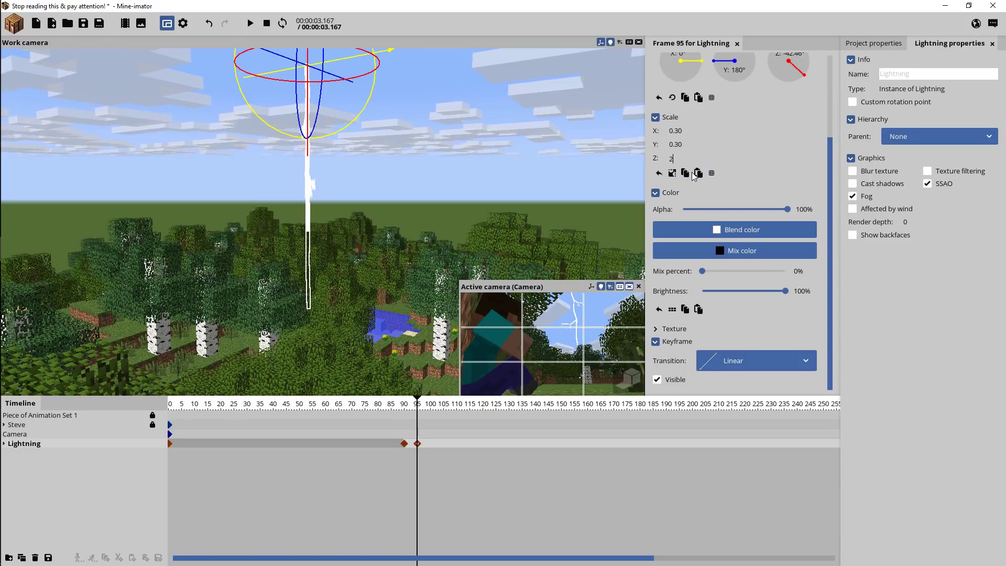
{"action": "key", "text": "ctrl+s"}
{"action": "left_click", "coordinate": [392, 405]}
{"action": "left_click_drag", "start_coordinate": [405, 409], "coordinate": [424, 409]}
Step: Set the frame 90 keyframe's transition to the last available easing curve and play back the strike
{"action": "left_click", "coordinate": [405, 445]}
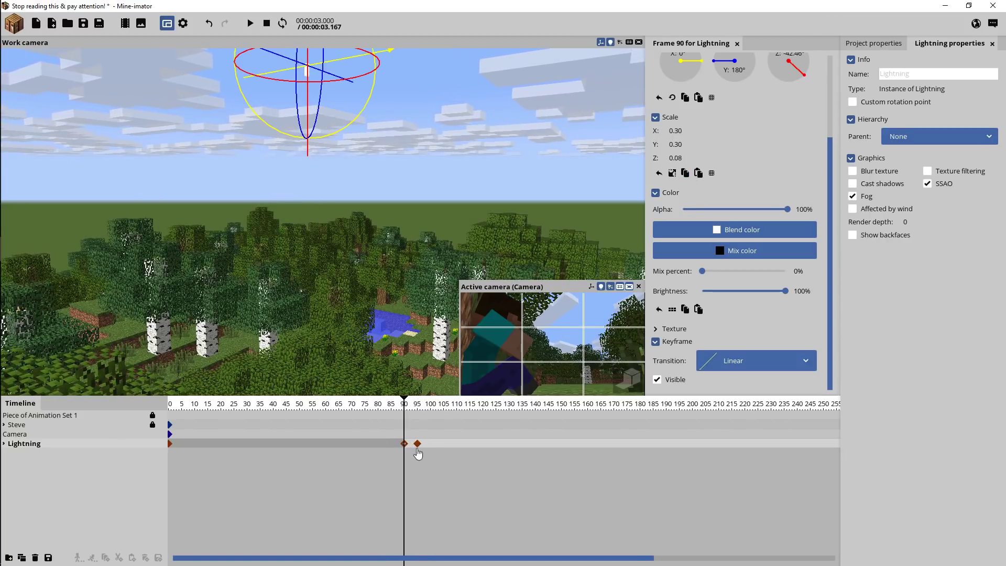
{"action": "scroll", "coordinate": [451, 456], "scroll_direction": "up", "scroll_amount": 6, "text": "ctrl"}
{"action": "scroll", "coordinate": [374, 448], "scroll_direction": "down", "scroll_amount": 3, "text": "ctrl"}
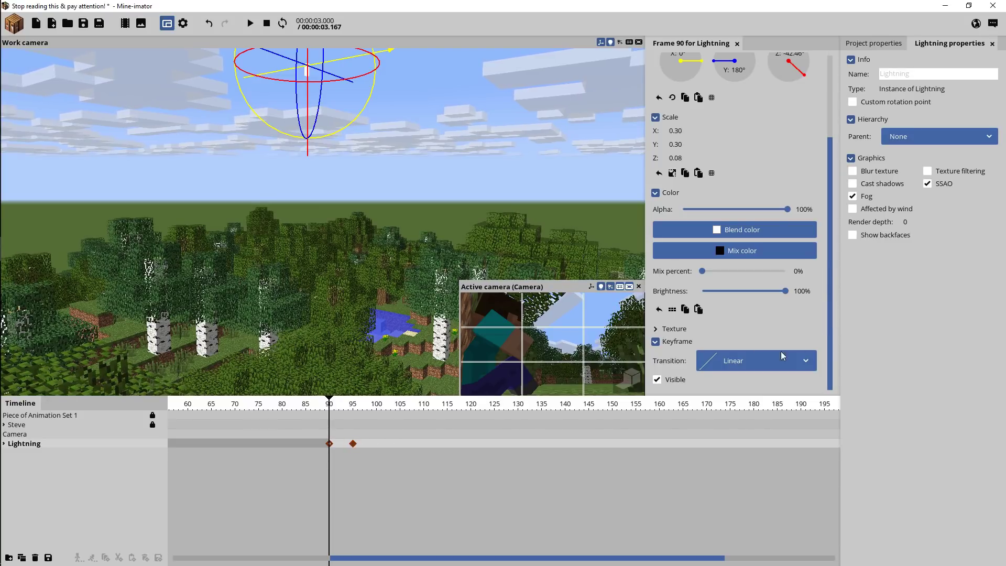
{"action": "left_click", "coordinate": [740, 360]}
{"action": "scroll", "coordinate": [751, 446], "scroll_direction": "down", "scroll_amount": 3}
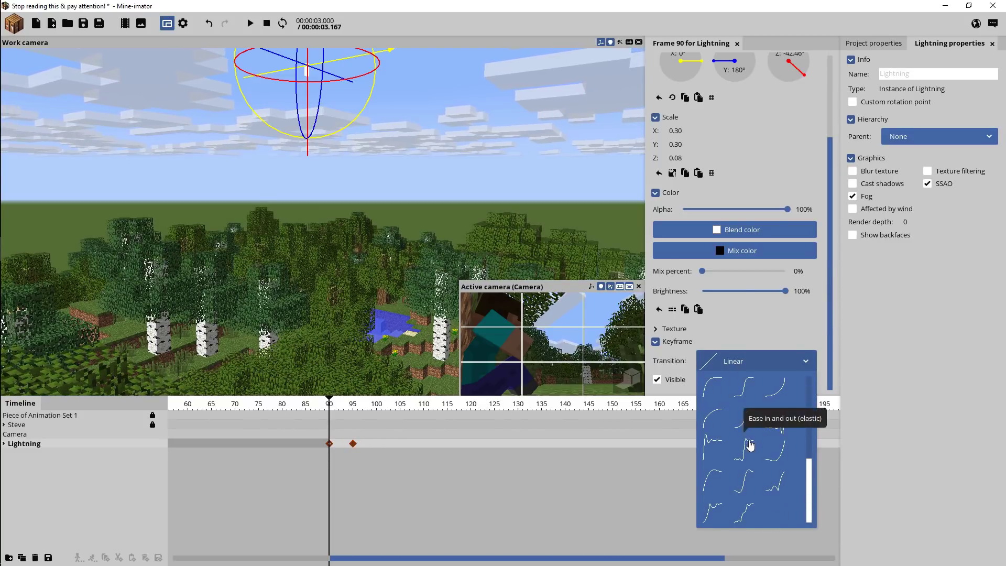
{"action": "left_click", "coordinate": [748, 512]}
{"action": "left_click", "coordinate": [323, 407]}
{"action": "key", "text": "space"}
{"action": "key", "text": "space"}
{"action": "key", "text": "space"}
{"action": "key", "text": "space"}
Step: Shorten the strike by moving the root Lightning's frame 95 keyframe to frame 93
{"action": "left_click", "coordinate": [353, 445]}
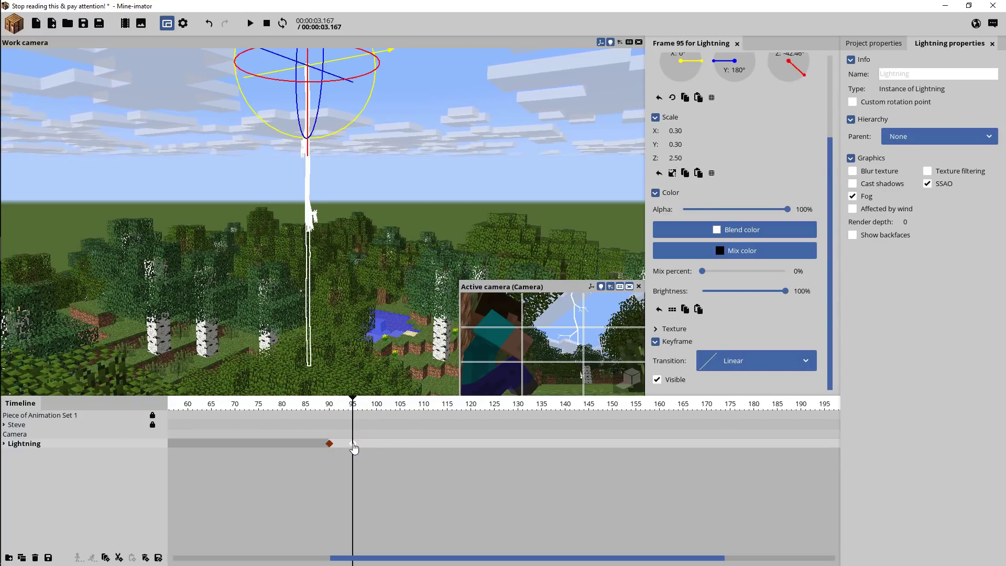
{"action": "left_click_drag", "start_coordinate": [349, 444], "coordinate": [340, 444]}
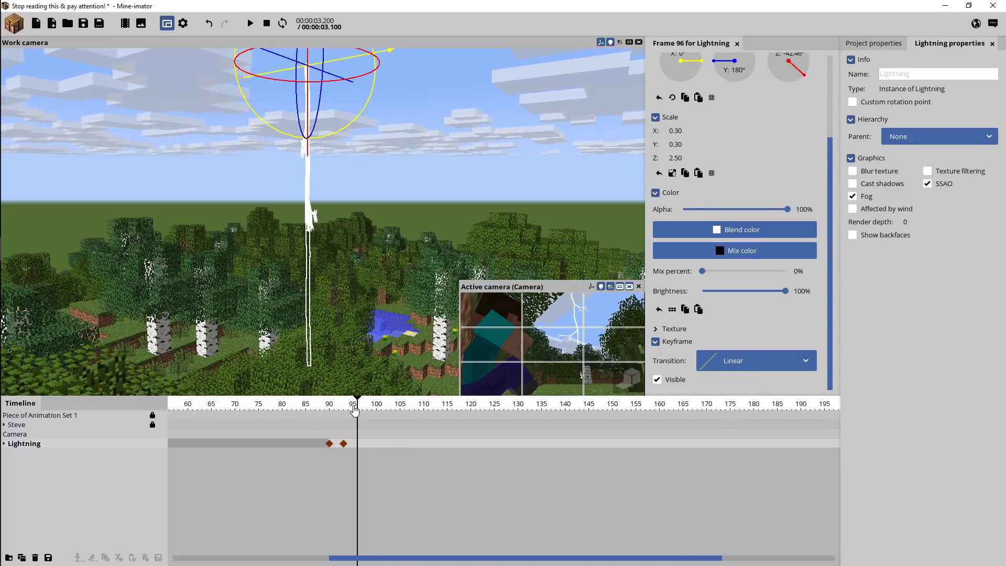
Step: Keyframe a flicker on the root Lightning by hiding it at frames 95 and 100 and showing it at frames 97 and 103
{"action": "left_click", "coordinate": [685, 379]}
{"action": "left_click", "coordinate": [363, 412]}
{"action": "left_click", "coordinate": [658, 380]}
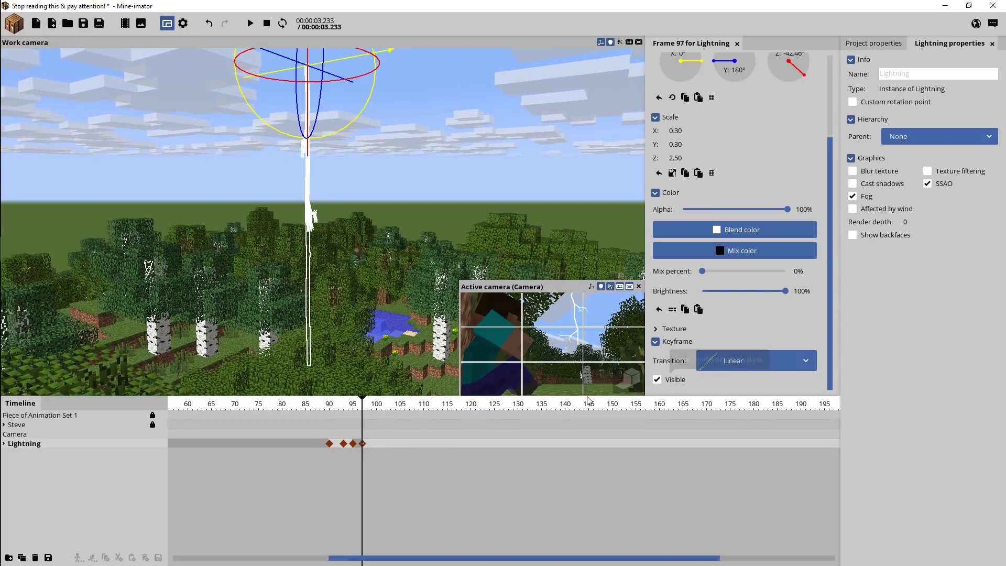
{"action": "left_click", "coordinate": [377, 416]}
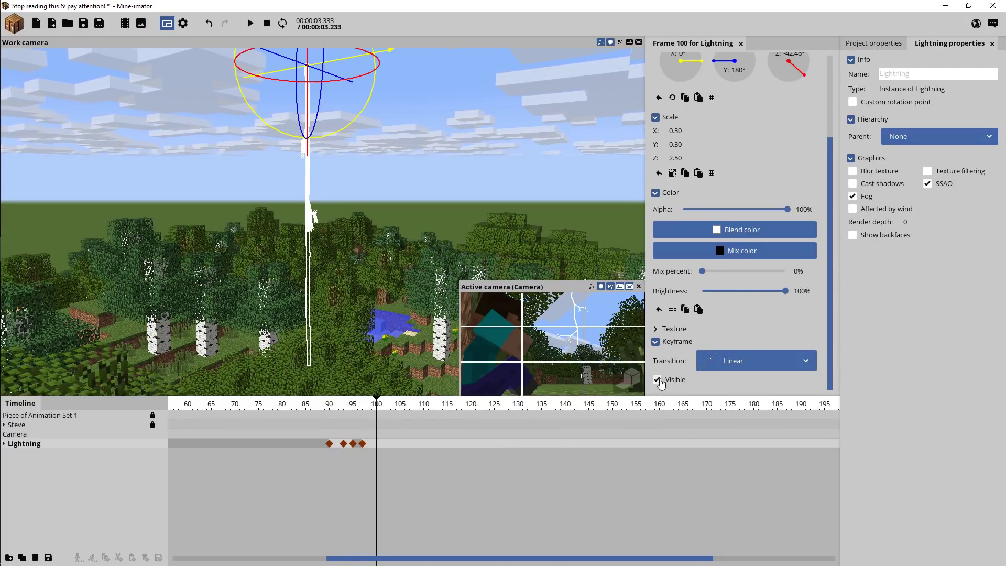
{"action": "left_click", "coordinate": [658, 380]}
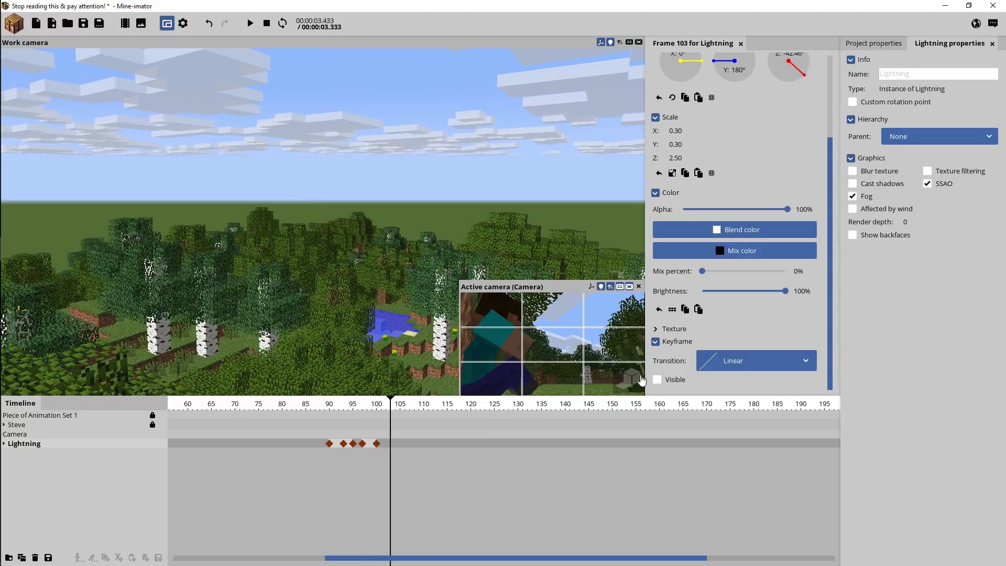
{"action": "left_click", "coordinate": [658, 380]}
Step: Add fade-out keyframes from frame 109, ending at frame 120 with the Lightning's brightness at 0% and visibility off, and save the project
{"action": "left_click_drag", "start_coordinate": [403, 411], "coordinate": [420, 412]}
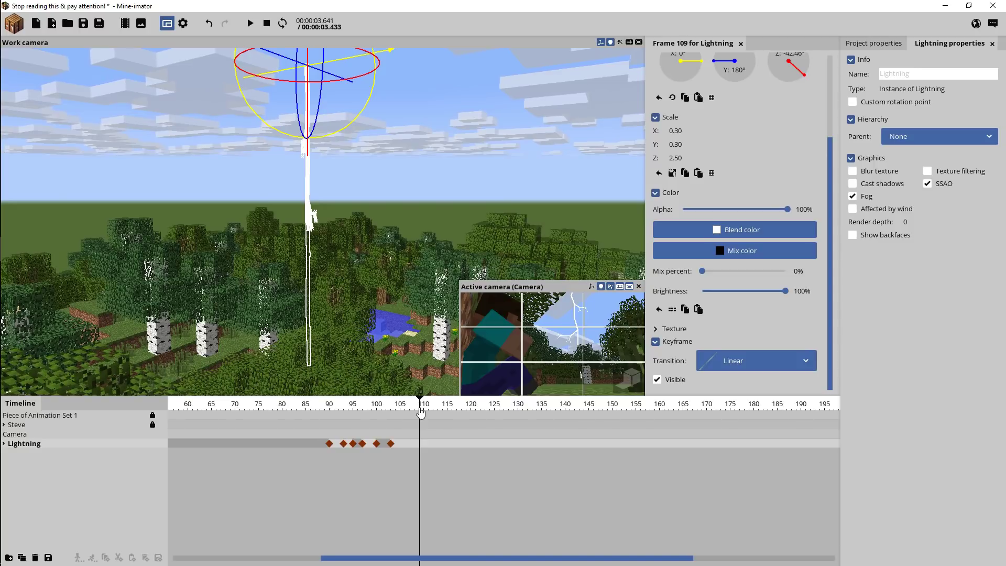
{"action": "left_click", "coordinate": [759, 292]}
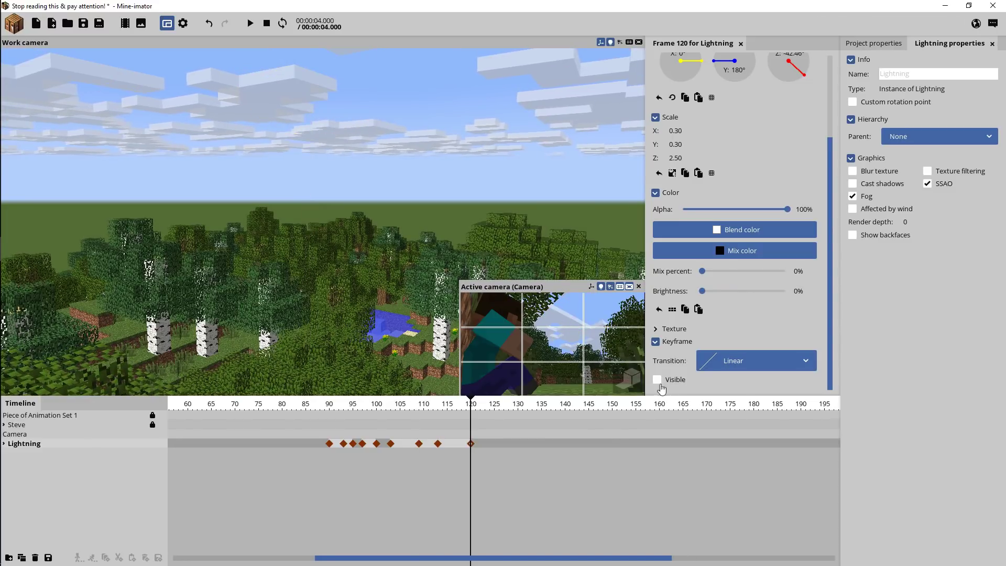
{"action": "key", "text": "ctrl+s"}
Step: Tighten the flicker by shifting the keyframes after frame 90 earlier, with the last at frame 115, and play back the strike
{"action": "left_click", "coordinate": [343, 444]}
{"action": "left_click", "coordinate": [309, 408]}
{"action": "key", "text": "space"}
{"action": "key", "text": "space"}
{"action": "key", "text": "space"}
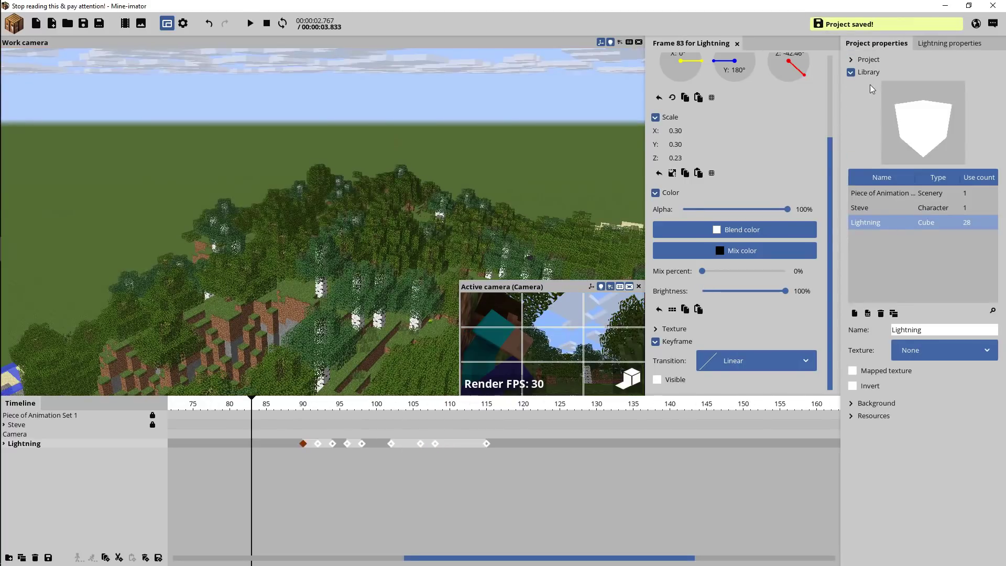
Step: Change the background's time of day to a low, dim sun and save the project
{"action": "left_click", "coordinate": [868, 75]}
{"action": "left_click", "coordinate": [871, 85]}
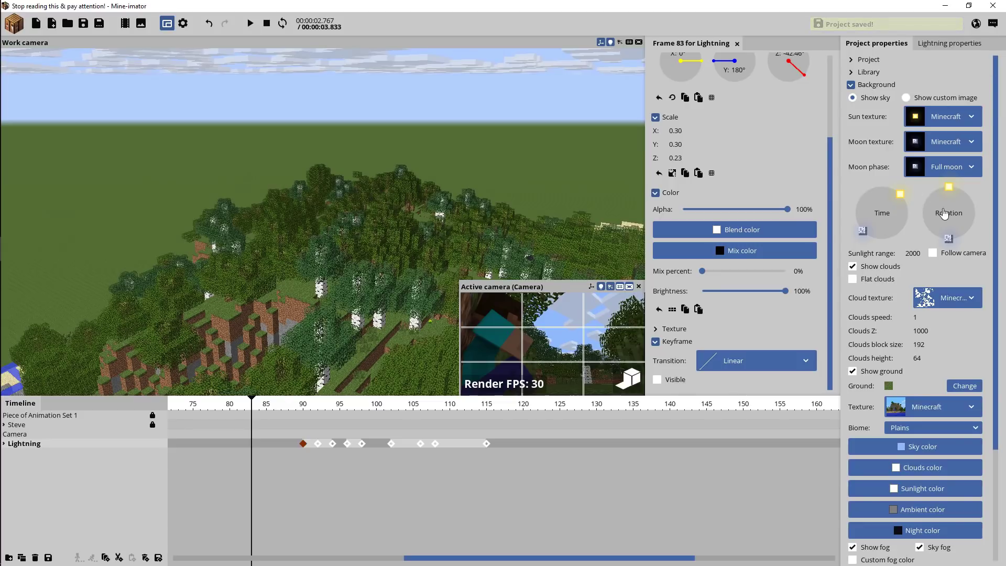
{"action": "left_click_drag", "start_coordinate": [900, 194], "coordinate": [854, 209]}
{"action": "key", "text": "ctrl+s"}
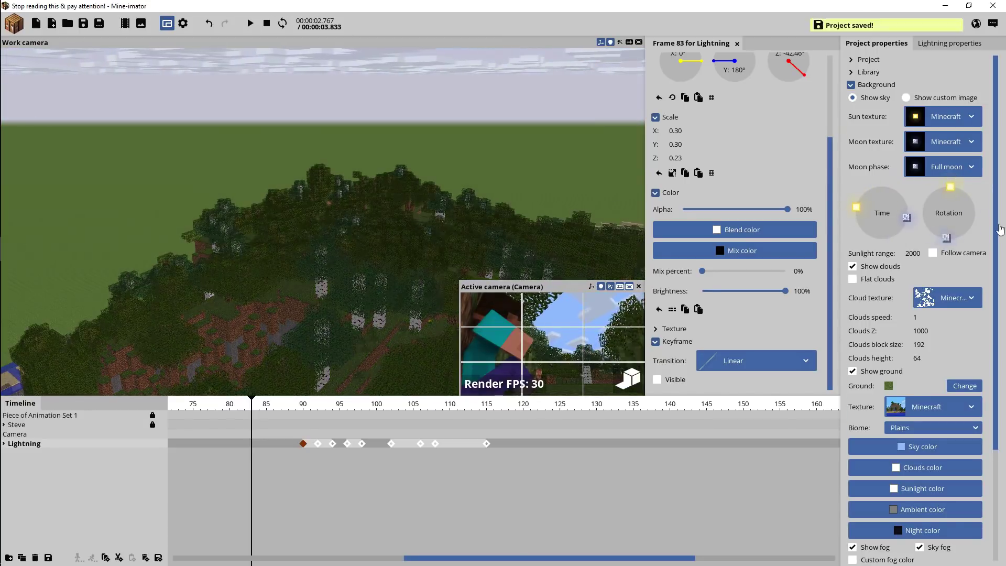
Step: Set the clouds' Z to 740, block size to 16 and height to 184, and darken the sky color
{"action": "scroll", "coordinate": [1000, 229], "scroll_direction": "down", "scroll_amount": 5}
{"action": "left_click", "coordinate": [923, 307]}
{"action": "left_click", "coordinate": [302, 240]}
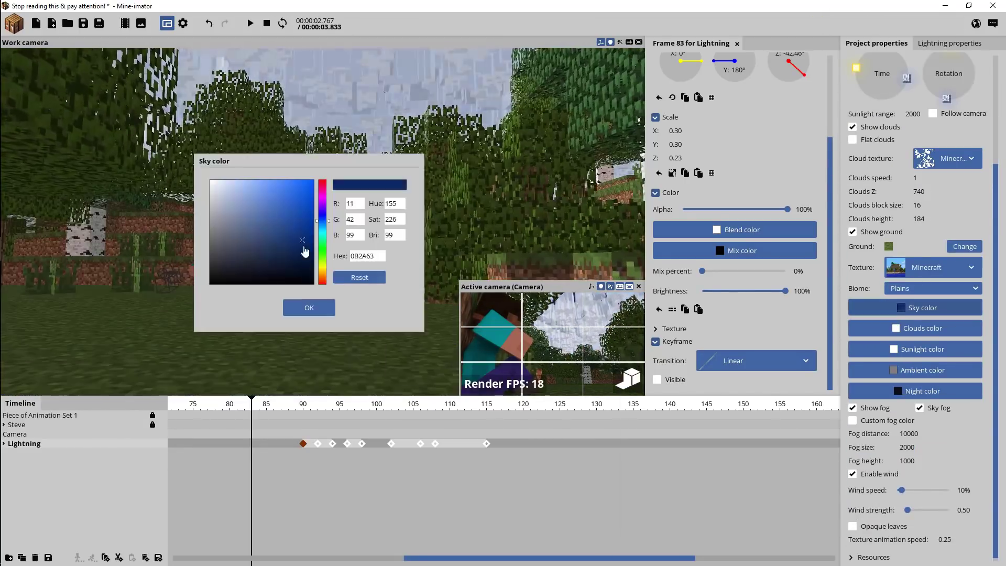
Step: Set the background's clouds color to dark grey and the sunlight color to blue-violet
{"action": "left_click", "coordinate": [915, 328]}
{"action": "left_click", "coordinate": [213, 253]}
{"action": "left_click", "coordinate": [309, 307]}
{"action": "left_click", "coordinate": [915, 349]}
{"action": "left_click", "coordinate": [274, 214]}
Step: Set the background's ambient color to dark teal, 3C6062
{"action": "left_click", "coordinate": [916, 370]}
{"action": "left_click", "coordinate": [322, 231]}
{"action": "left_click", "coordinate": [250, 245]}
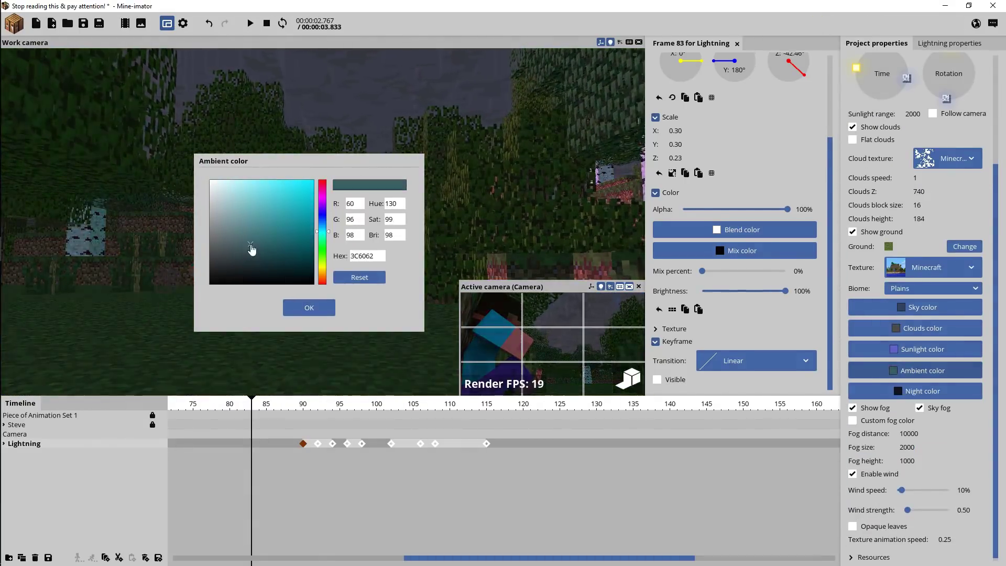
{"action": "left_click", "coordinate": [308, 307]}
Step: Enable a custom dark blue-grey fog color with fog distance 2000, fog size 2800 and fog height 10
{"action": "left_click_drag", "start_coordinate": [909, 434], "coordinate": [874, 432]}
{"action": "left_click", "coordinate": [853, 421]}
{"action": "left_click", "coordinate": [915, 434]}
{"action": "left_click", "coordinate": [239, 236]}
{"action": "left_click", "coordinate": [309, 307]}
{"action": "left_click", "coordinate": [908, 465]}
{"action": "type", "text": "2800"}
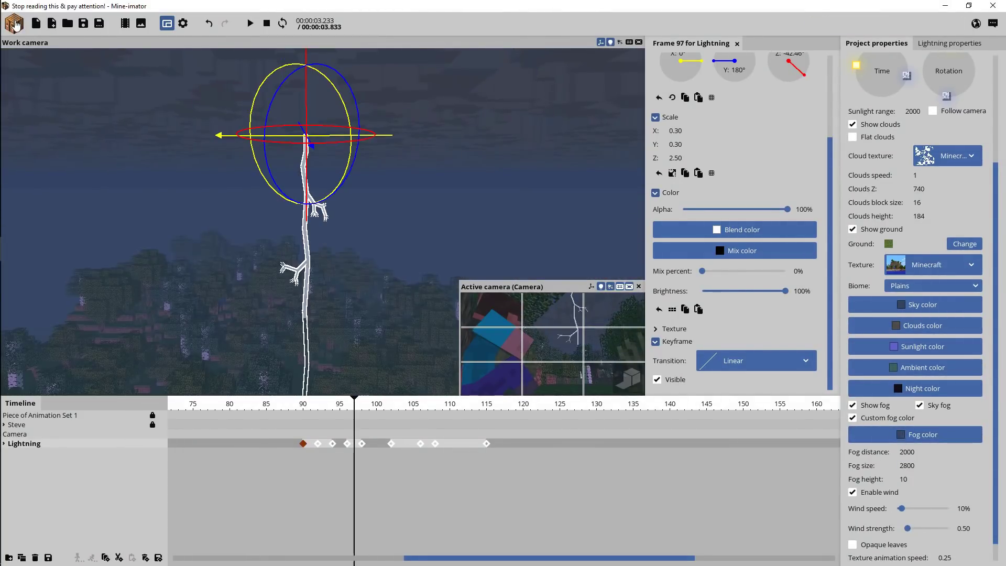
Step: Create a particle spawner from the Rain preset, place it above the forest and save the project
{"action": "left_click", "coordinate": [14, 24]}
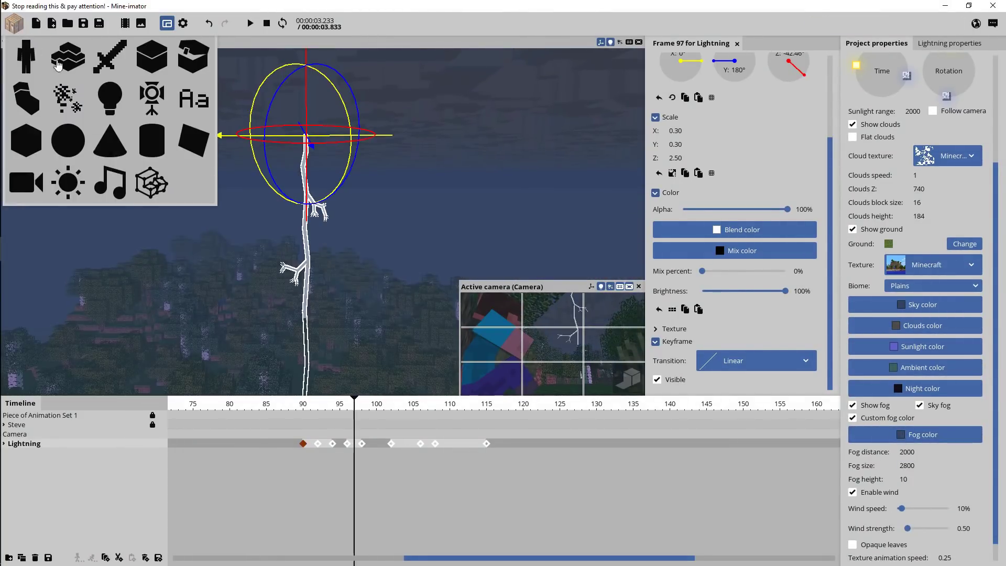
{"action": "left_click", "coordinate": [68, 100]}
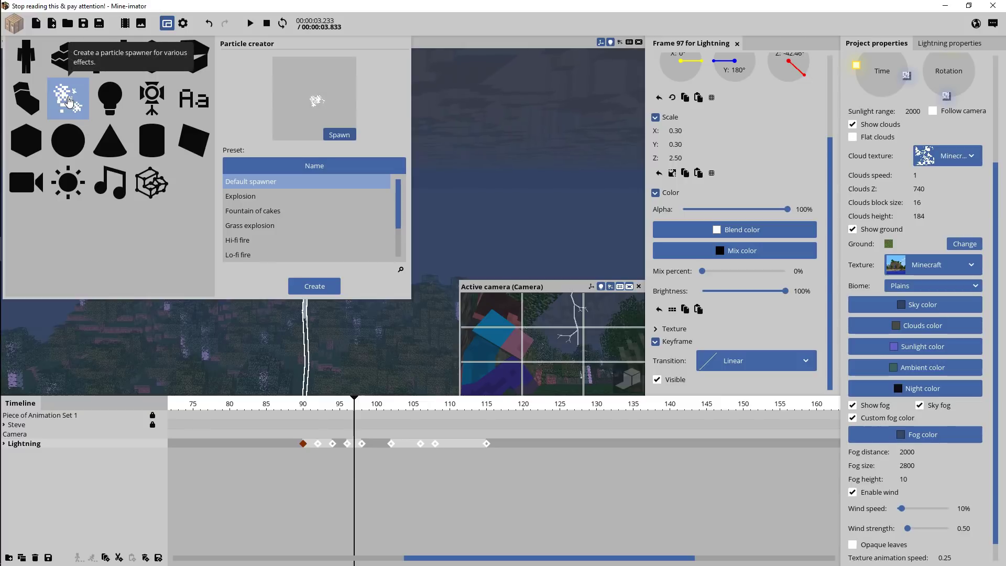
{"action": "left_click", "coordinate": [269, 224]}
{"action": "scroll", "coordinate": [278, 228], "scroll_direction": "down", "scroll_amount": 3}
{"action": "left_click", "coordinate": [253, 232]}
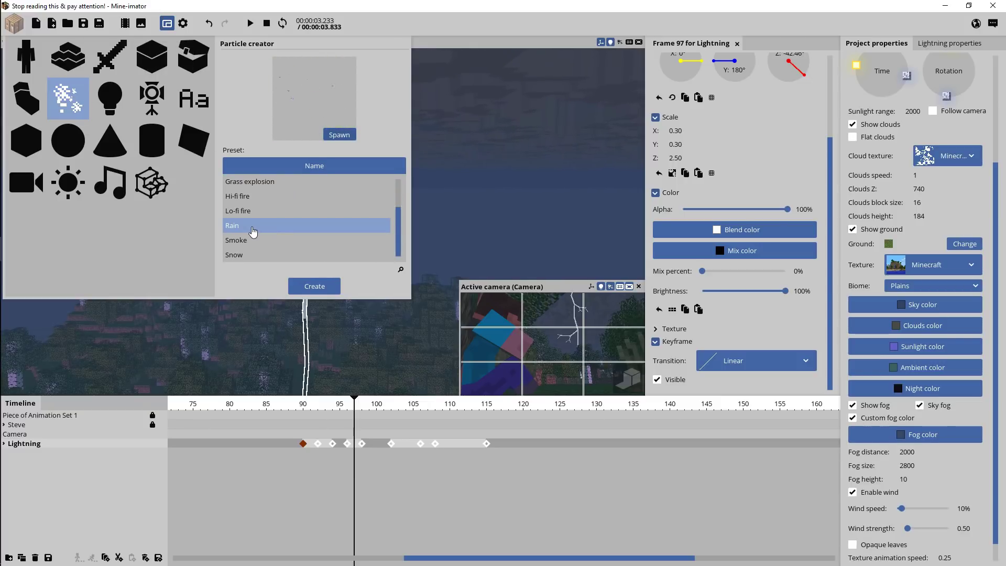
{"action": "left_click", "coordinate": [315, 286]}
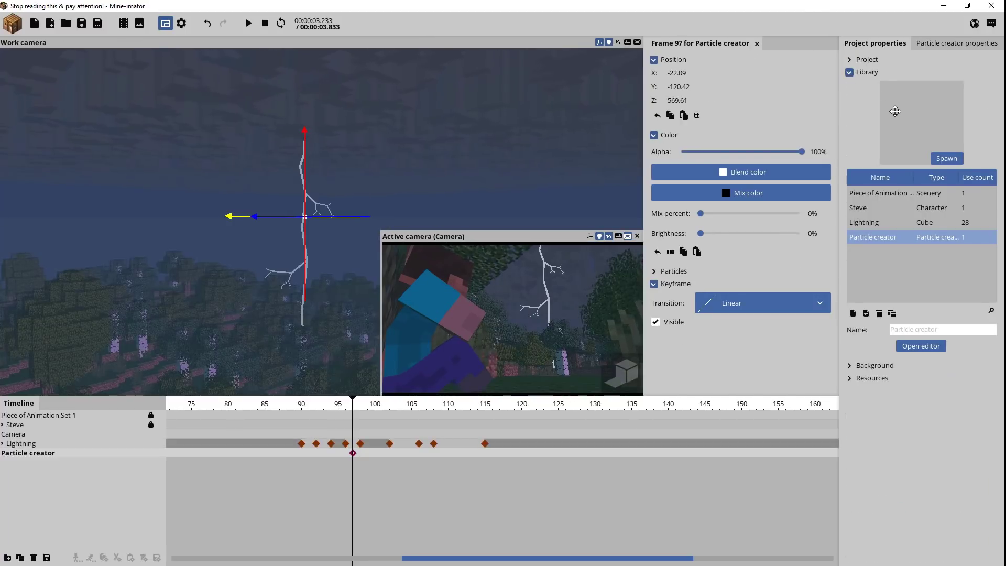
{"action": "key", "text": "ctrl+s"}
Step: Enlarge the rain creator's box spawn region to an X size and Y size of 600
{"action": "left_click", "coordinate": [917, 345]}
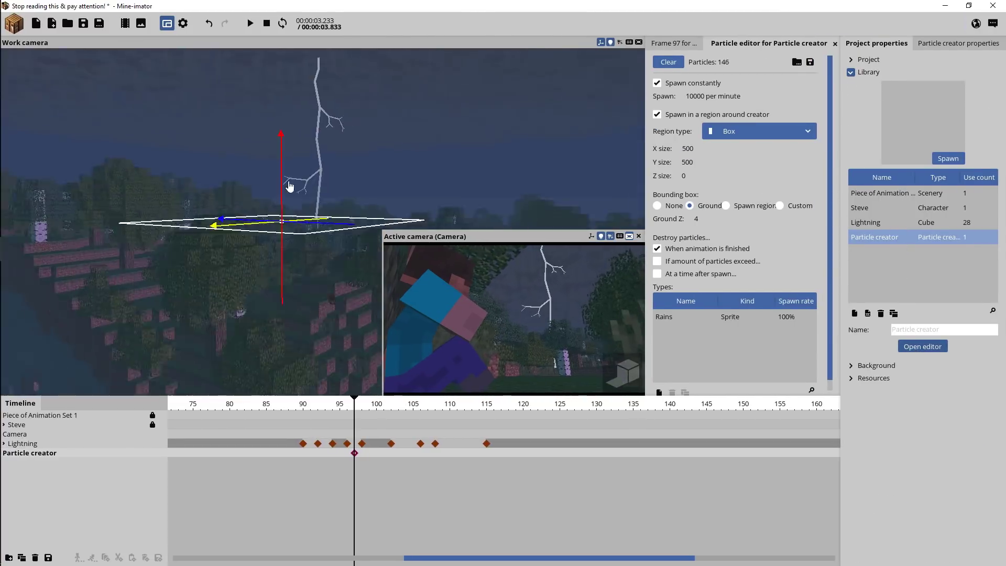
{"action": "left_click", "coordinate": [688, 150]}
{"action": "type", "text": "800"}
{"action": "left_click_drag", "start_coordinate": [290, 188], "coordinate": [394, 129]}
{"action": "left_click", "coordinate": [688, 162]}
{"action": "type", "text": "800"}
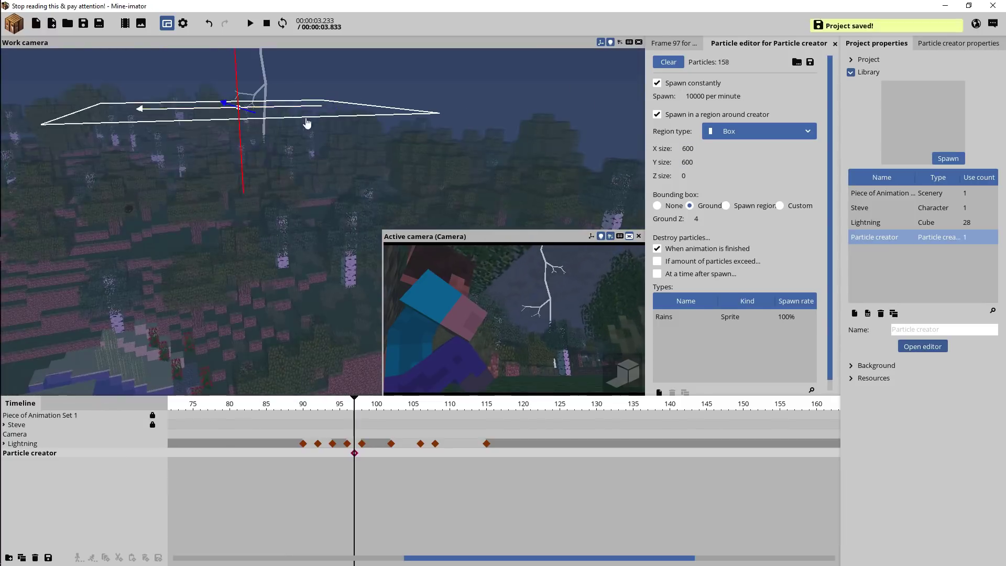
Step: Spawn 20000 rain particles per minute with no bounding box, and destroy them only 2 seconds after spawn
{"action": "left_click", "coordinate": [698, 99]}
{"action": "left_click", "coordinate": [662, 206]}
{"action": "left_click", "coordinate": [685, 303]}
{"action": "left_click_drag", "start_coordinate": [240, 133], "coordinate": [412, 121]}
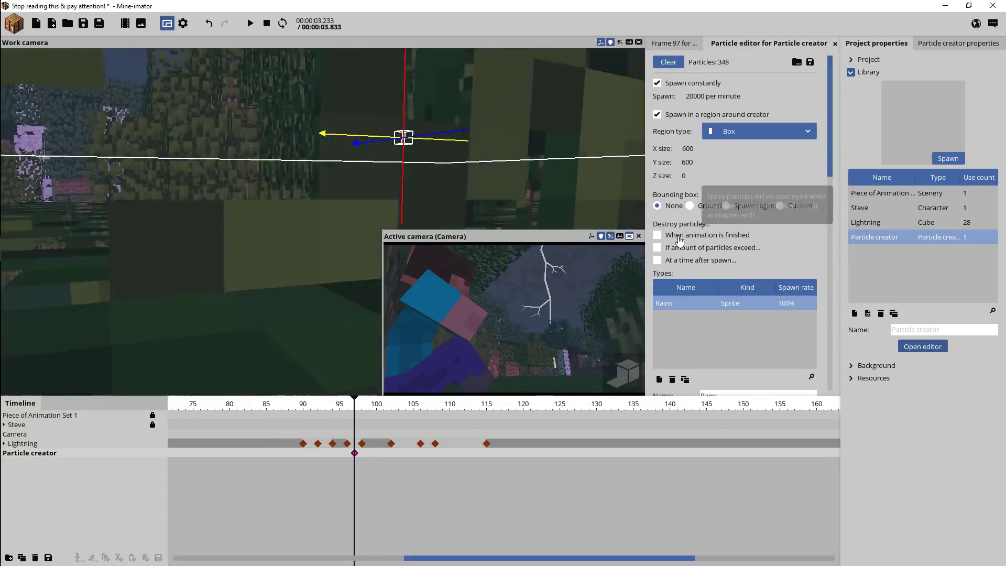
{"action": "key", "text": "ctrl+s"}
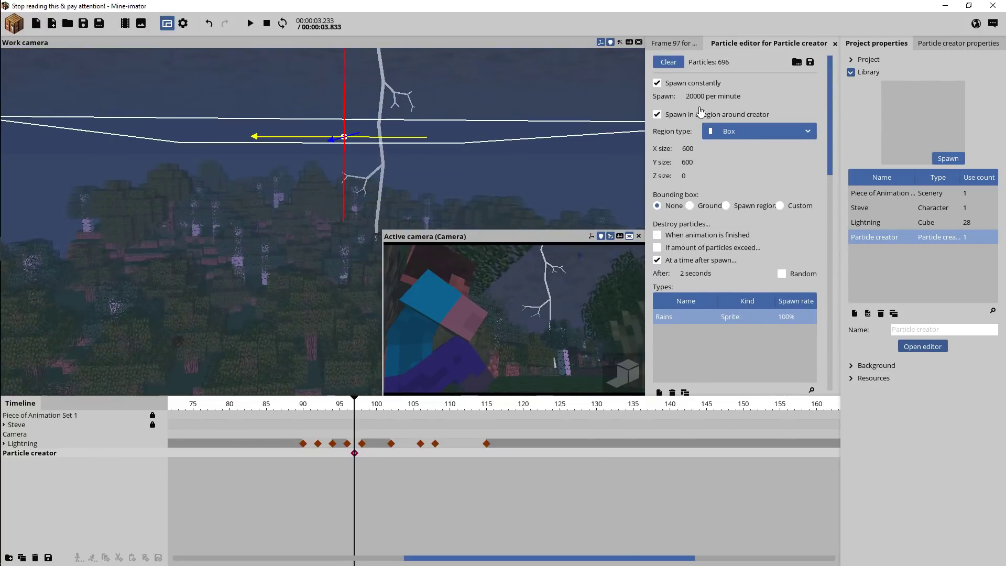
Step: Set the rain's spawn rate to 25000 per minute and its region to 400 by 400, and save the project
{"action": "key", "text": "Return"}
{"action": "key", "text": "ctrl+s"}
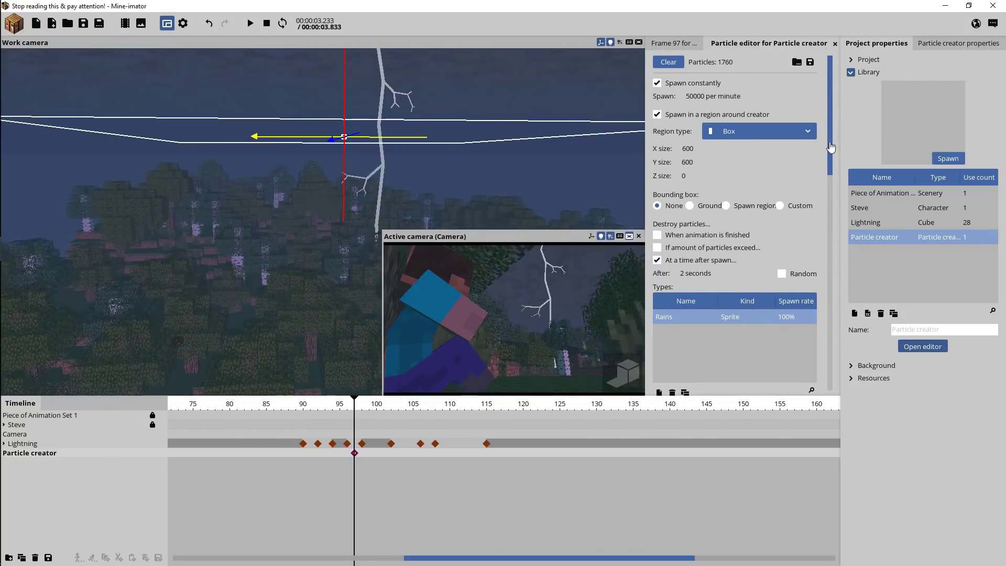
{"action": "left_click", "coordinate": [626, 374]}
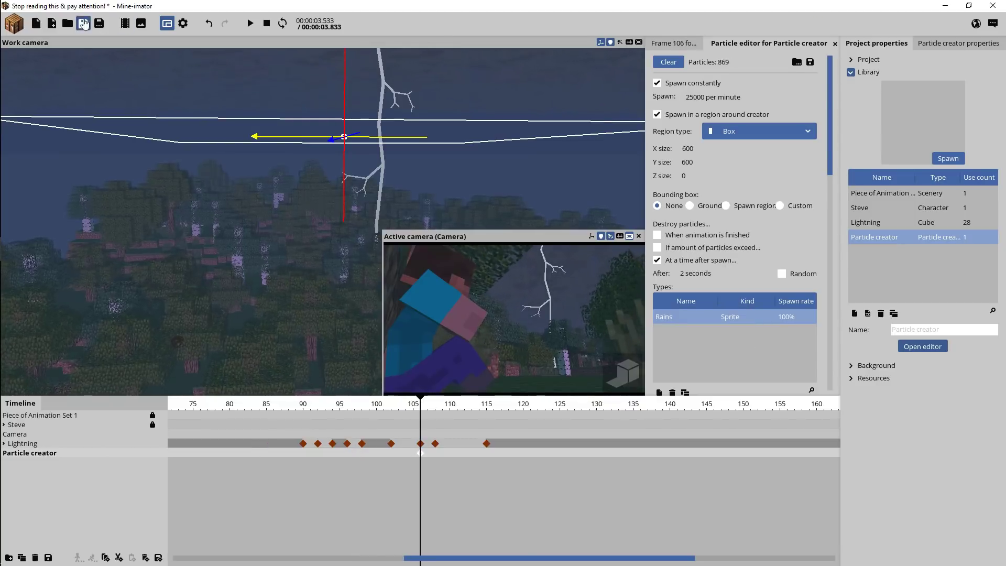
{"action": "left_click_drag", "start_coordinate": [446, 173], "coordinate": [434, 152]}
{"action": "key", "text": "ctrl+s"}
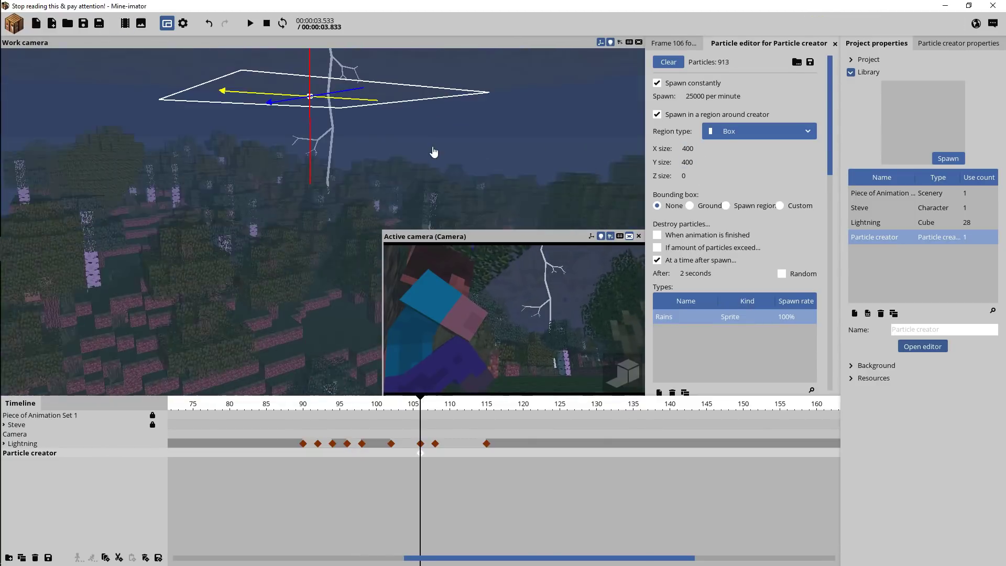
Step: Create a point light and parent it to the root Lightning
{"action": "left_click", "coordinate": [14, 23]}
{"action": "left_click", "coordinate": [115, 102]}
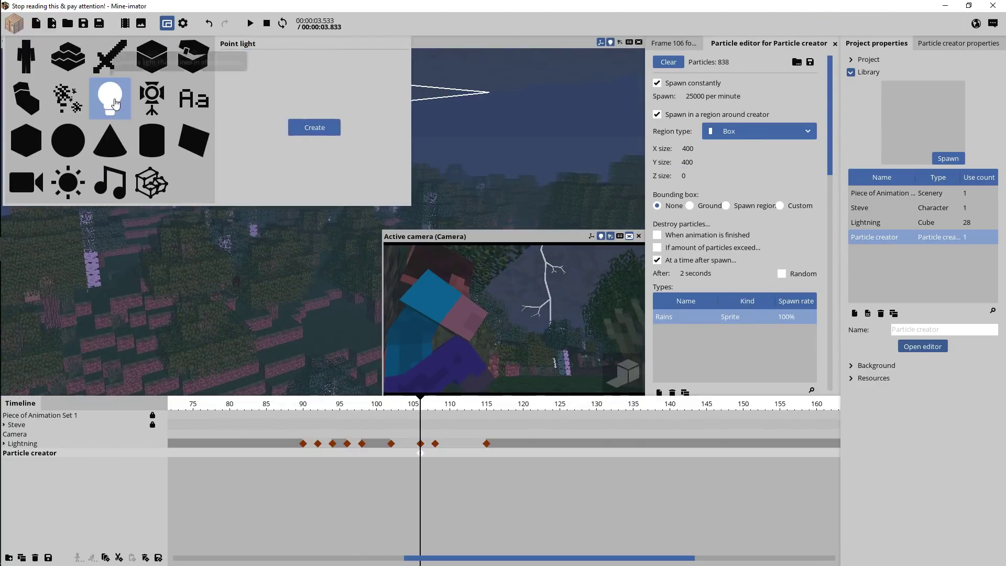
{"action": "left_click", "coordinate": [313, 134]}
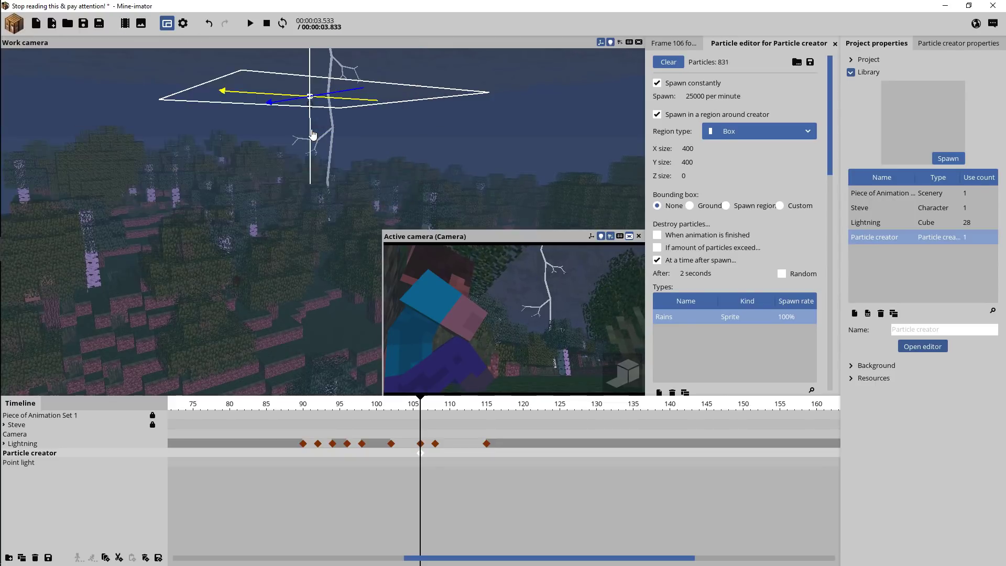
{"action": "left_click", "coordinate": [44, 465]}
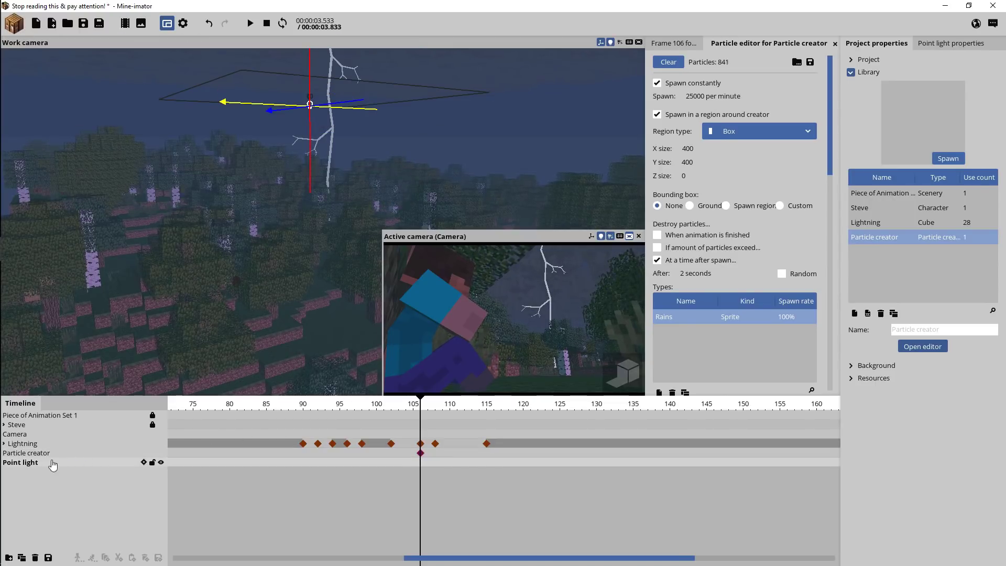
{"action": "left_click_drag", "start_coordinate": [24, 464], "coordinate": [38, 444]}
{"action": "left_click", "coordinate": [4, 444]}
{"action": "left_click", "coordinate": [13, 454]}
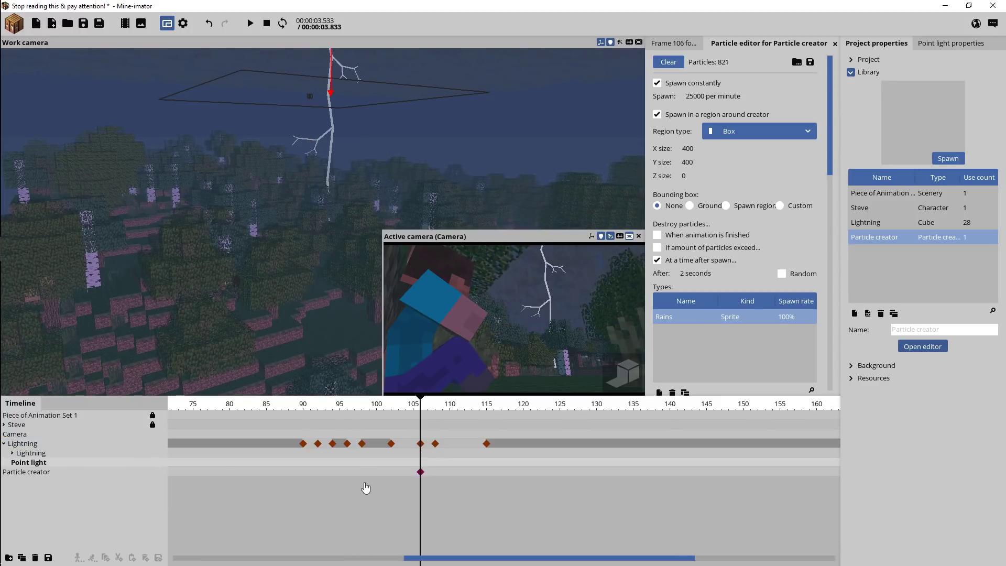
Step: Hide the point light at frame 80, and at frame 90 make it visible with its Z position at 2687.67
{"action": "left_click", "coordinate": [303, 459]}
{"action": "left_click_drag", "start_coordinate": [302, 464], "coordinate": [238, 458]}
{"action": "left_click", "coordinate": [835, 44]}
{"action": "left_click", "coordinate": [672, 185]}
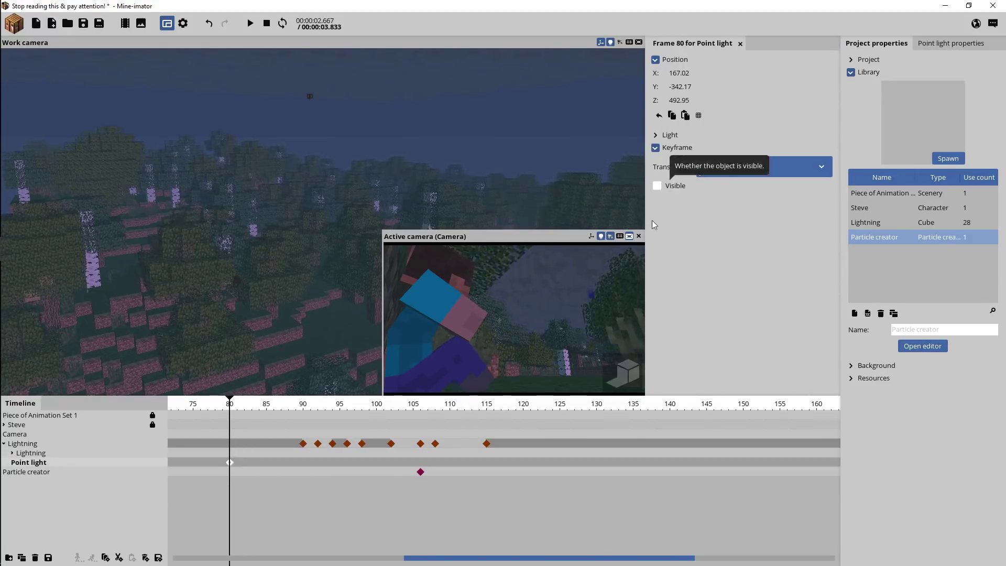
{"action": "left_click", "coordinate": [305, 463]}
{"action": "left_click", "coordinate": [657, 186]}
{"action": "left_click_drag", "start_coordinate": [365, 404], "coordinate": [303, 403]}
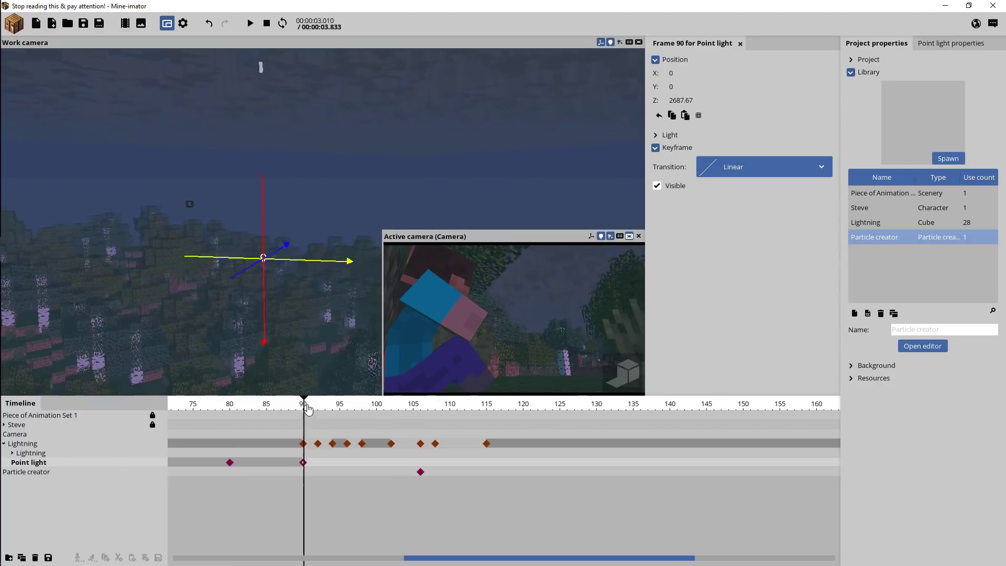
Step: At frame 93, set the point light's Z position to about 96.20 and its range to 1000
{"action": "left_click", "coordinate": [656, 135]}
{"action": "left_click", "coordinate": [335, 450]}
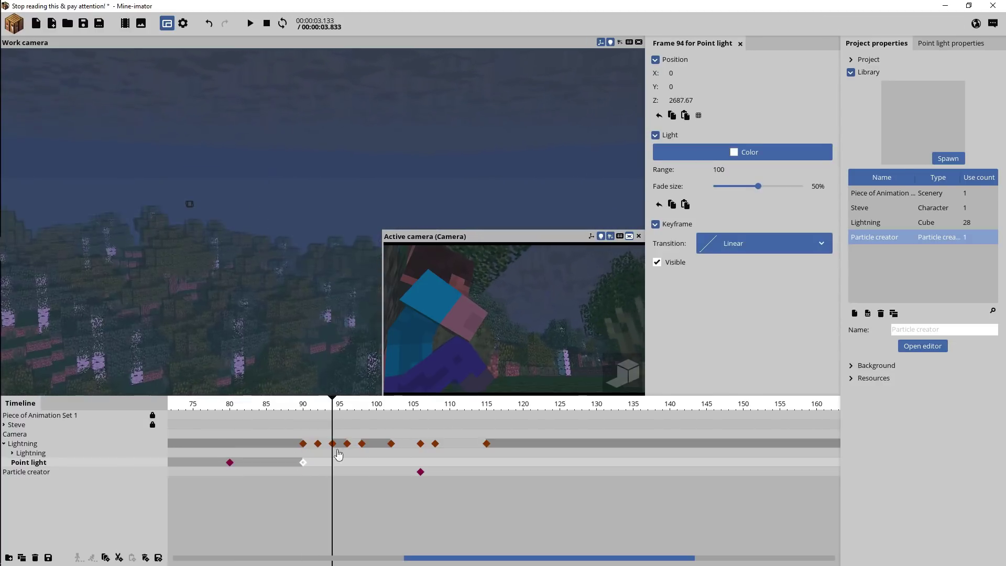
{"action": "left_click", "coordinate": [325, 463]}
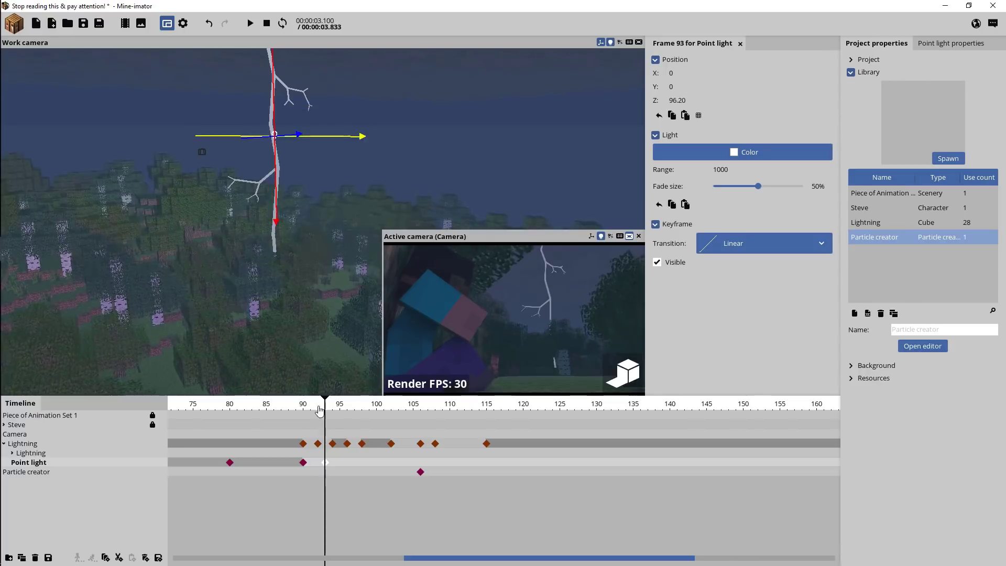
{"action": "left_click", "coordinate": [303, 463]}
Step: Take the point light out of the Lightning hierarchy, move the Particle creator above Steve in the timeline and save the project
{"action": "mouse_move", "coordinate": [29, 463]}
{"action": "left_mouse_down"}
{"action": "mouse_move", "coordinate": [34, 436]}
{"action": "mouse_move", "coordinate": [29, 461]}
{"action": "left_mouse_up"}
{"action": "left_click_drag", "start_coordinate": [26, 472], "coordinate": [27, 425]}
{"action": "key", "text": "ctrl+s"}
Step: Adjust the point light's Z position and add light keyframes matching the Lightning's flicker from frame 94 to frame 115
{"action": "left_click_drag", "start_coordinate": [269, 478], "coordinate": [336, 467]}
{"action": "left_click_drag", "start_coordinate": [682, 100], "coordinate": [587, 99]}
{"action": "left_click", "coordinate": [325, 471]}
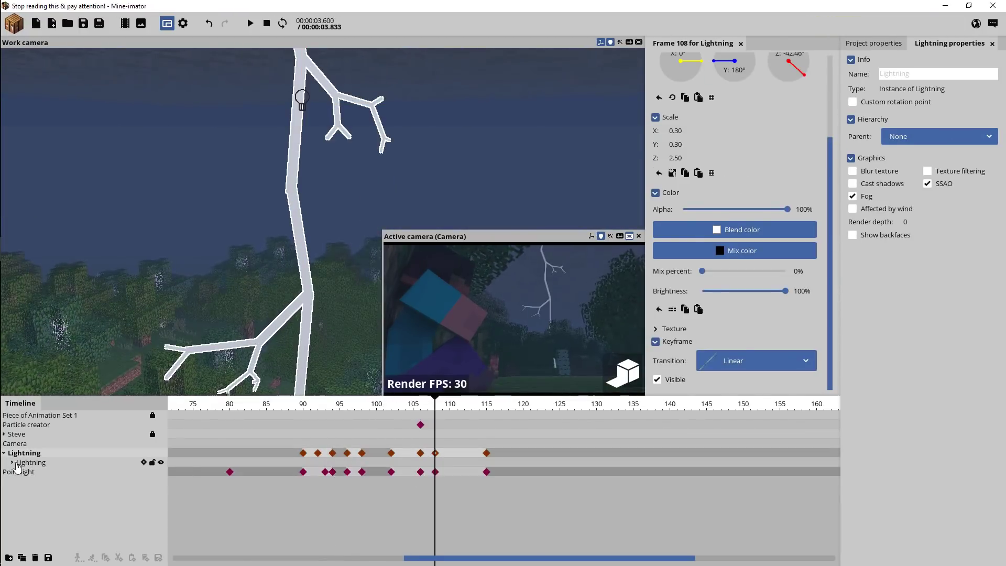
Step: Expand the Lightning hierarchy, select all its nested Lightning branches and make them inherit alpha from their parents
{"action": "left_click", "coordinate": [12, 463]}
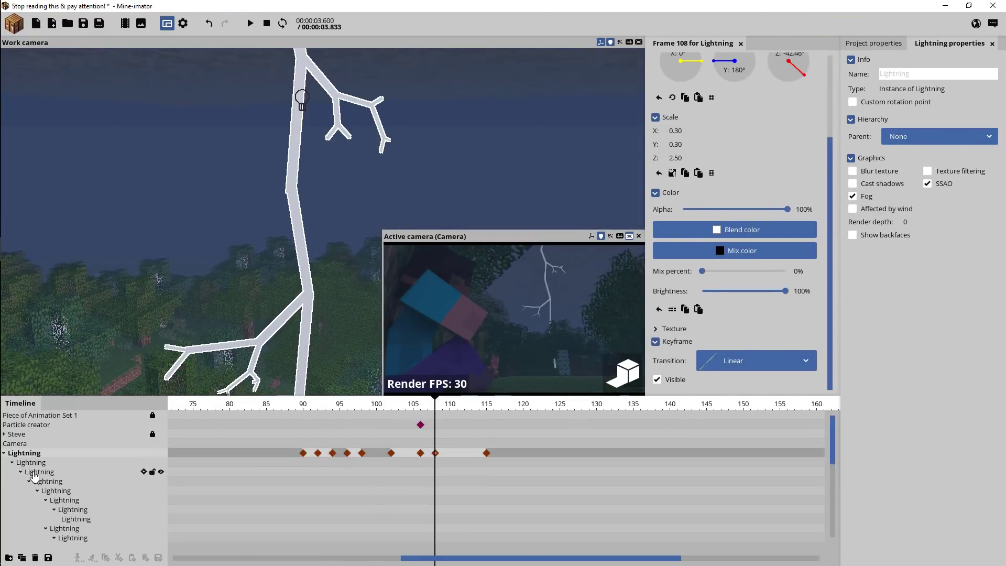
{"action": "scroll", "coordinate": [64, 487], "scroll_direction": "down", "scroll_amount": 3}
{"action": "scroll", "coordinate": [73, 487], "scroll_direction": "down", "scroll_amount": 5}
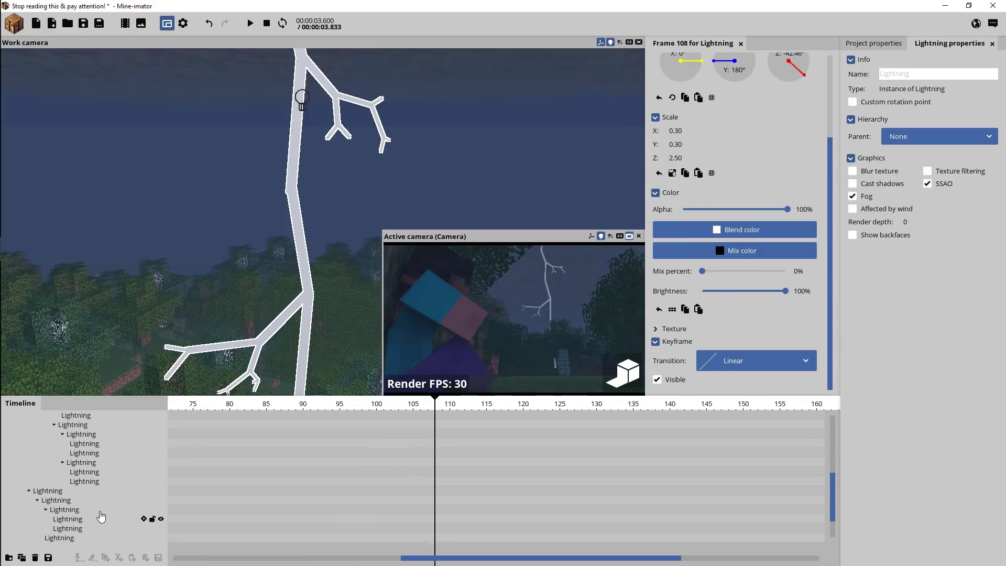
{"action": "left_click_drag", "start_coordinate": [100, 533], "coordinate": [28, 457]}
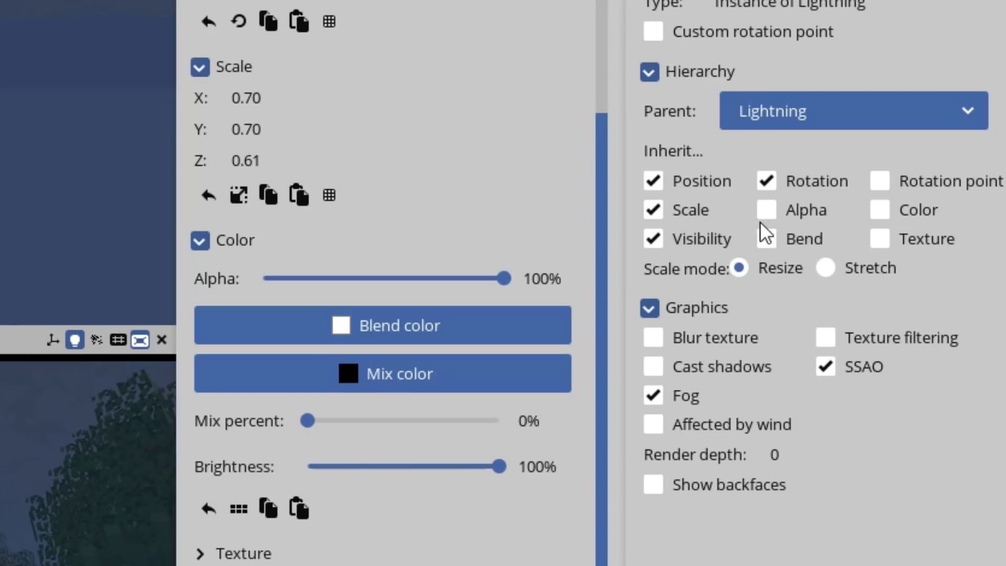
{"action": "left_click", "coordinate": [903, 180]}
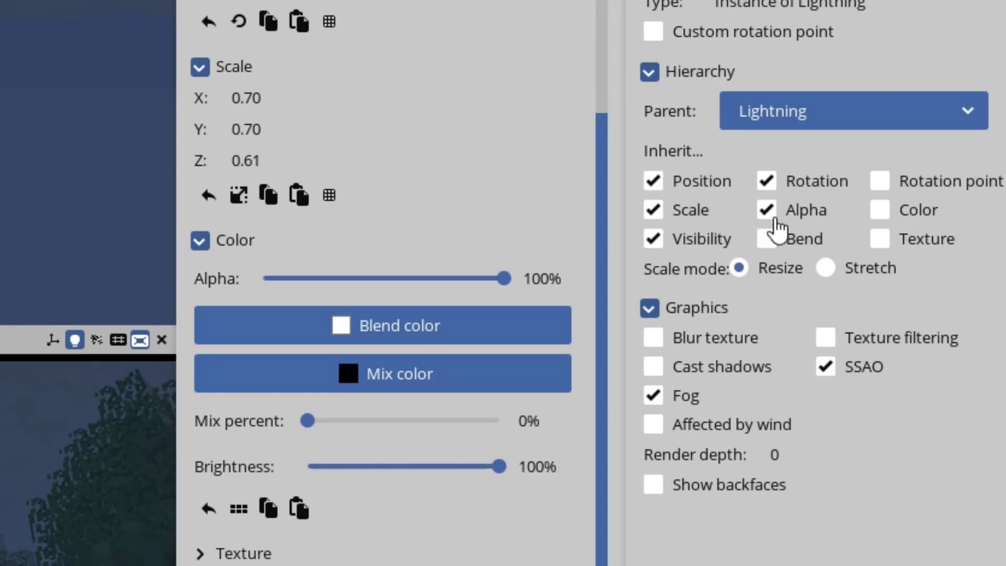
{"action": "left_click", "coordinate": [883, 211]}
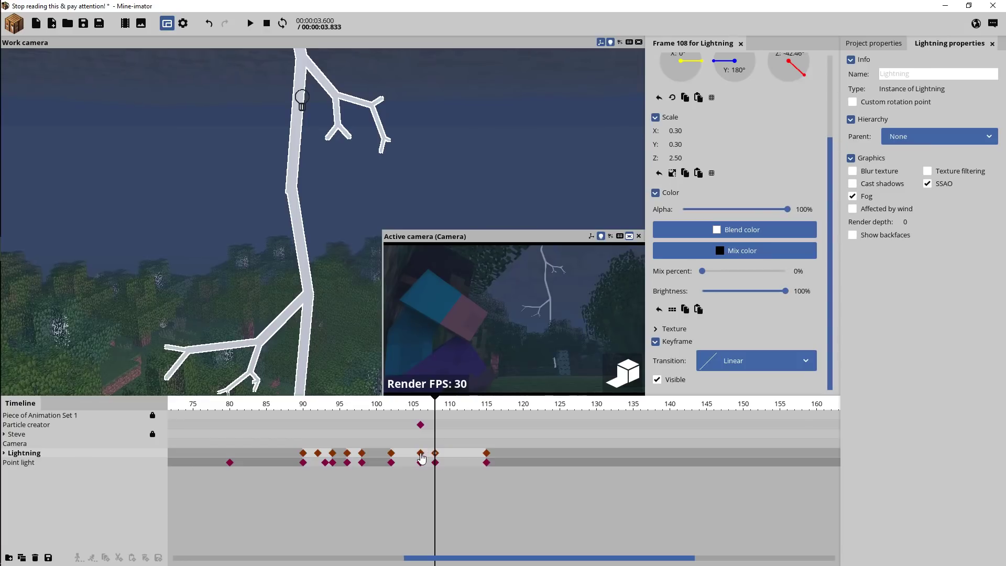
Step: Lower the main Lightning's alpha to 64% at the frame 106 keyframe and to 0% at the frame 115 keyframe
{"action": "left_click", "coordinate": [422, 454]}
{"action": "left_click", "coordinate": [435, 454]}
{"action": "left_click", "coordinate": [419, 453]}
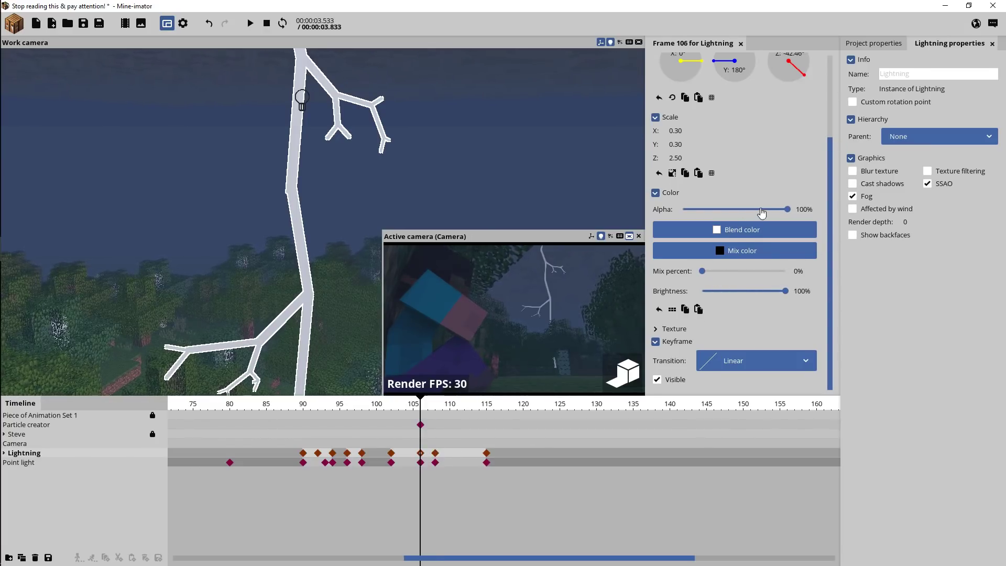
{"action": "left_click_drag", "start_coordinate": [761, 212], "coordinate": [752, 209]}
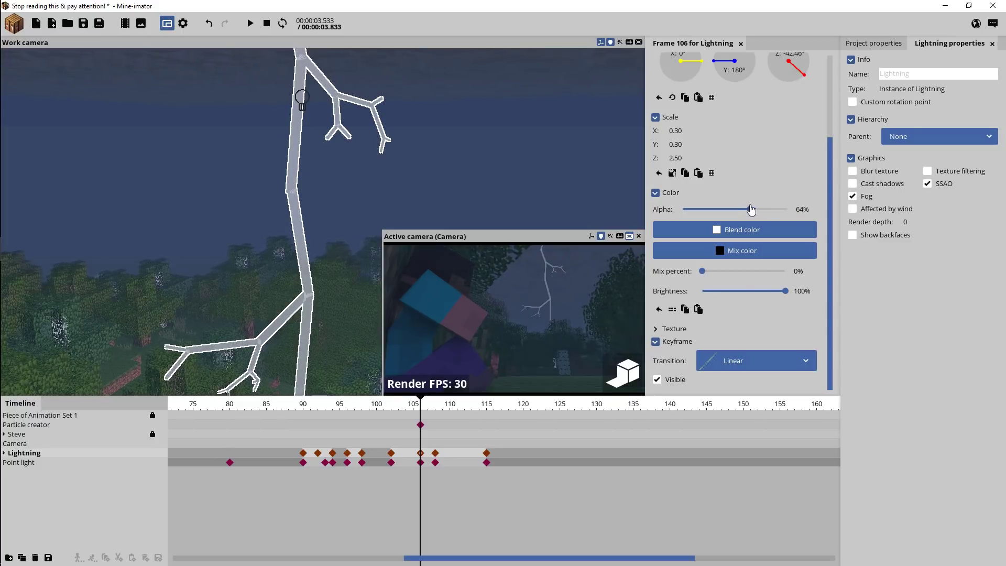
{"action": "left_click", "coordinate": [487, 454]}
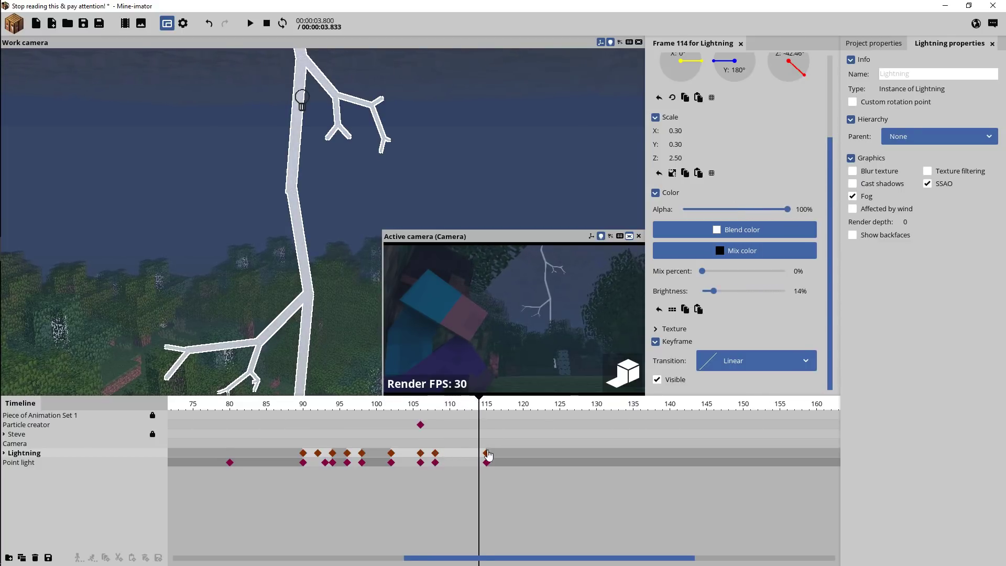
Step: Play back the lightning strike from around frame 95 to review the fade-out and save the project
{"action": "left_click", "coordinate": [341, 406]}
{"action": "key", "text": "space"}
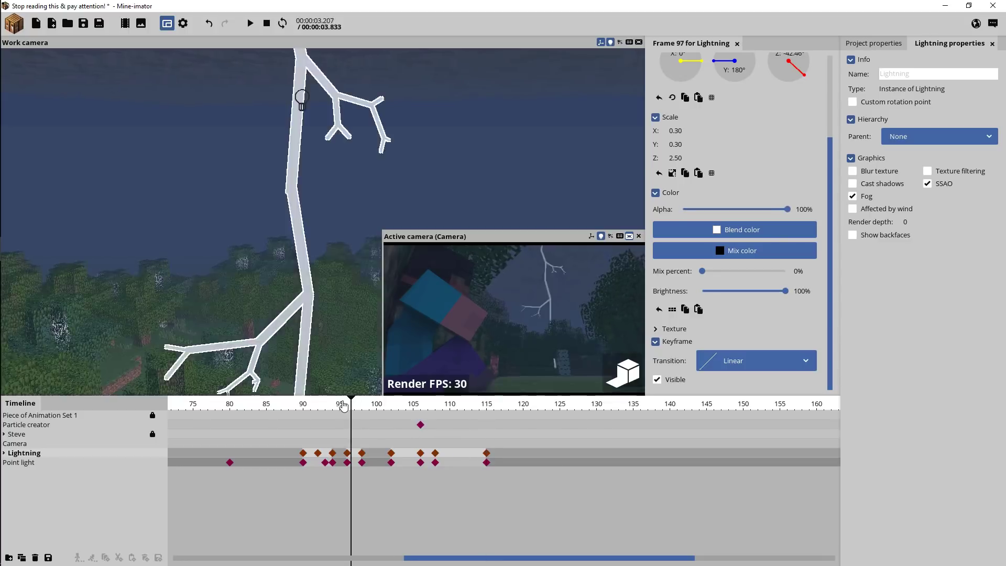
{"action": "left_click_drag", "start_coordinate": [340, 406], "coordinate": [385, 406]}
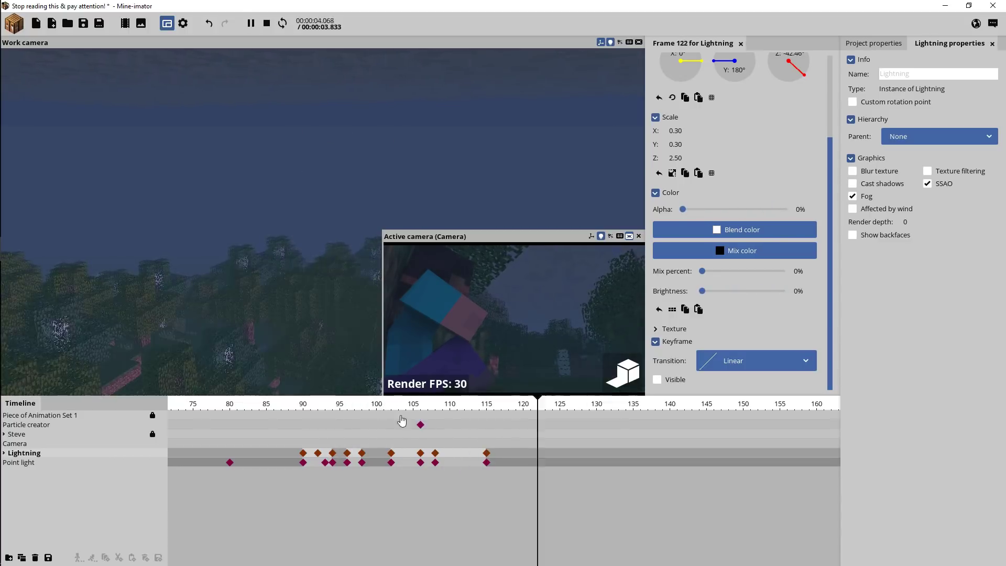
{"action": "key", "text": "ctrl+s"}
Step: Set the transition of all Lightning keyframes from frame 90 to frame 115 to Ease in and out (bounce)
{"action": "left_click_drag", "start_coordinate": [499, 448], "coordinate": [299, 451]}
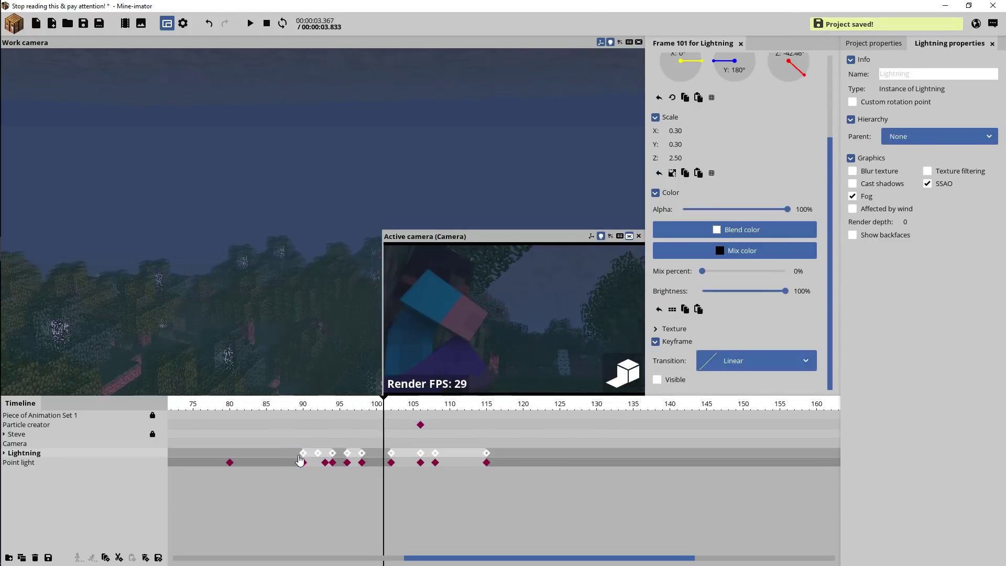
{"action": "left_click", "coordinate": [755, 361]}
{"action": "scroll", "coordinate": [734, 445], "scroll_direction": "down", "scroll_amount": 5}
{"action": "left_click", "coordinate": [745, 510]}
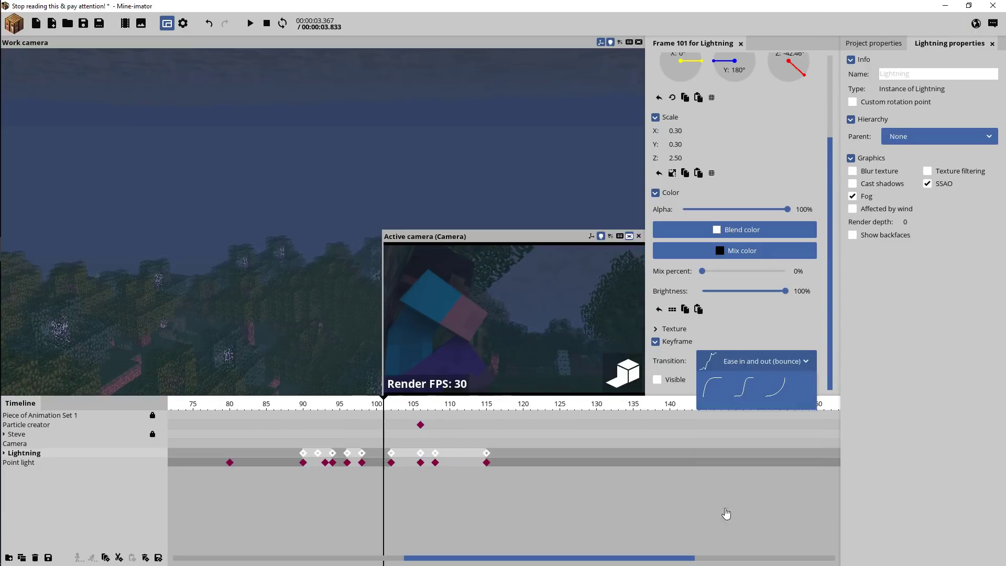
Step: Play back the strike from frame 88 to review the Lightning's new transition, deselect the keyframes and save the project
{"action": "left_click", "coordinate": [291, 408]}
{"action": "key", "text": "space"}
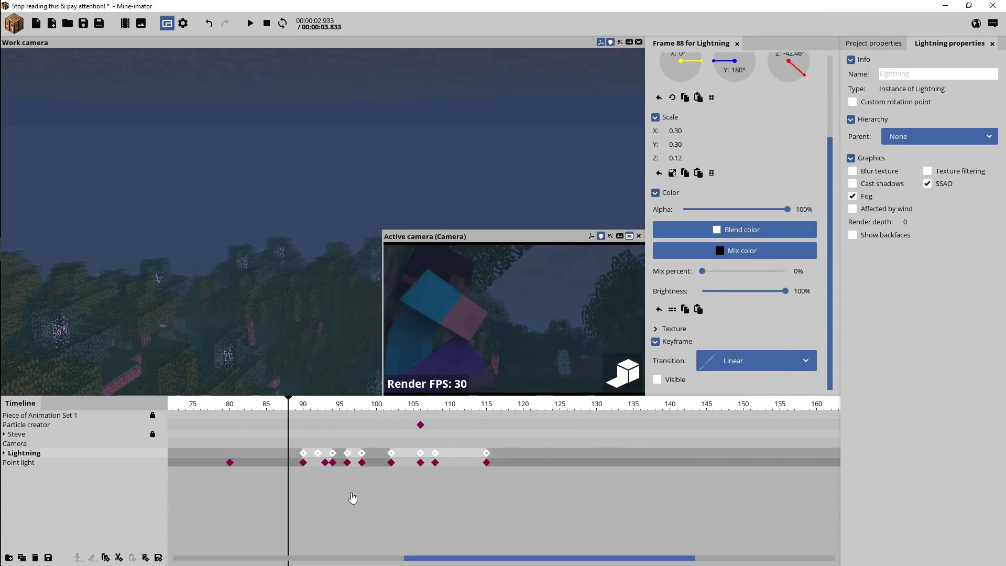
{"action": "left_click", "coordinate": [353, 499]}
{"action": "left_click", "coordinate": [265, 406]}
{"action": "key", "text": "ctrl+s"}
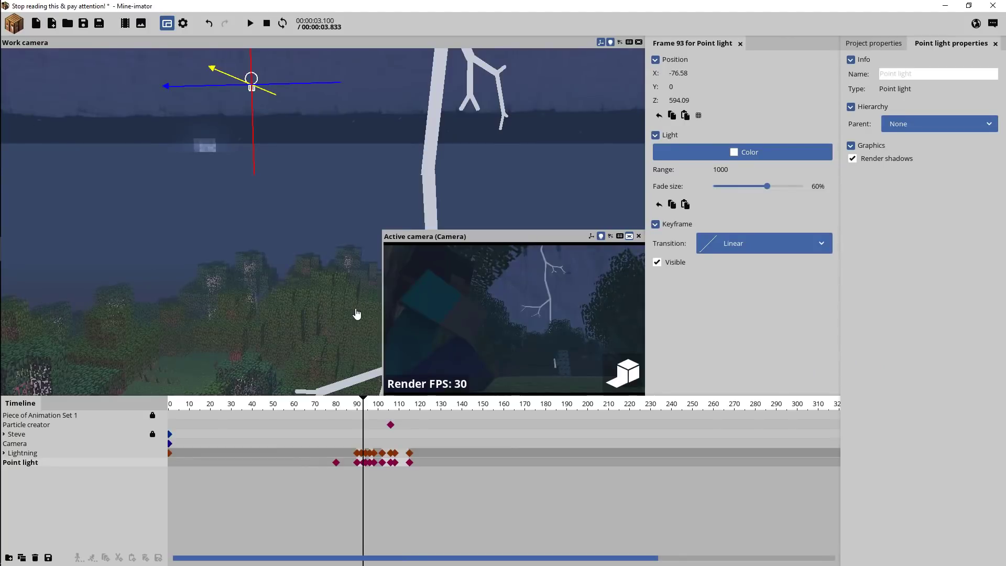
Step: Duplicate the point light, select the copy's keyframes from frame 80 to frame 115 and move it to about Y -529
{"action": "left_click", "coordinate": [22, 558]}
{"action": "left_click_drag", "start_coordinate": [426, 471], "coordinate": [328, 476]}
{"action": "right_click_drag", "start_coordinate": [306, 209], "coordinate": [311, 227]}
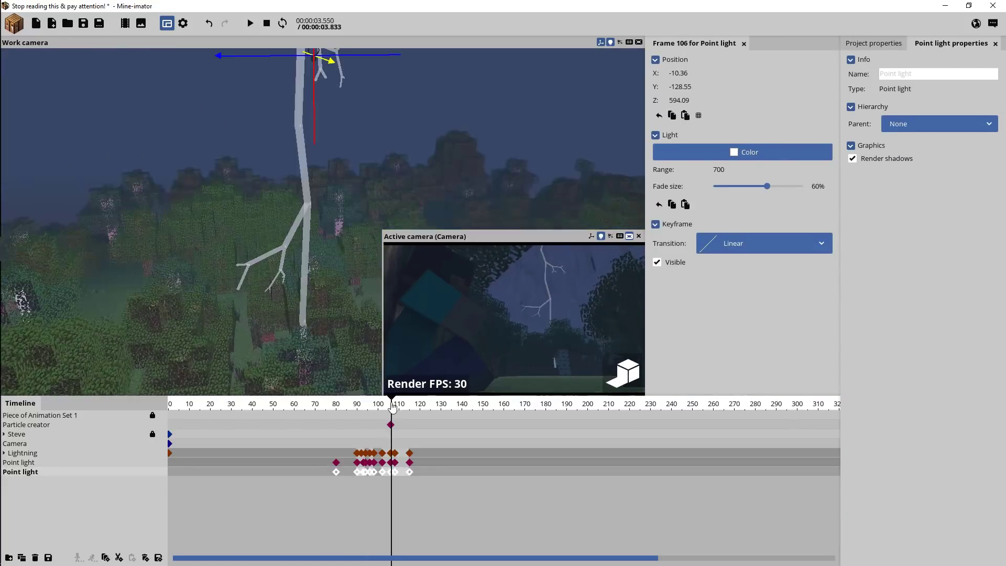
{"action": "right_click_drag", "start_coordinate": [305, 209], "coordinate": [367, 152]}
{"action": "left_click_drag", "start_coordinate": [269, 225], "coordinate": [336, 168]}
{"action": "left_click_drag", "start_coordinate": [224, 87], "coordinate": [526, 119]}
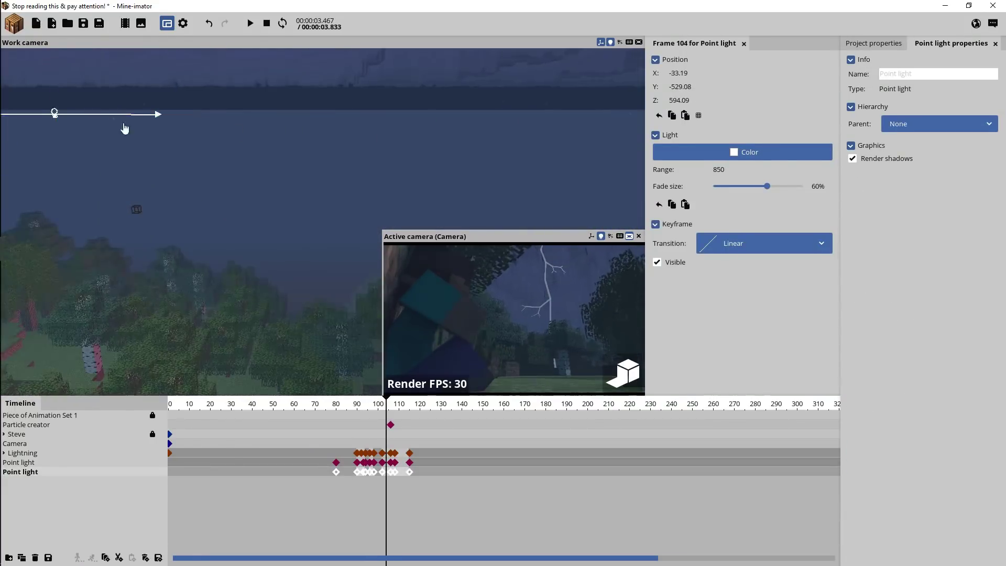
Step: Turn off shadow rendering for the duplicate point light, move it to about X 259, Y -730, Z 406 and play back the strike
{"action": "left_click_drag", "start_coordinate": [124, 127], "coordinate": [238, 127]}
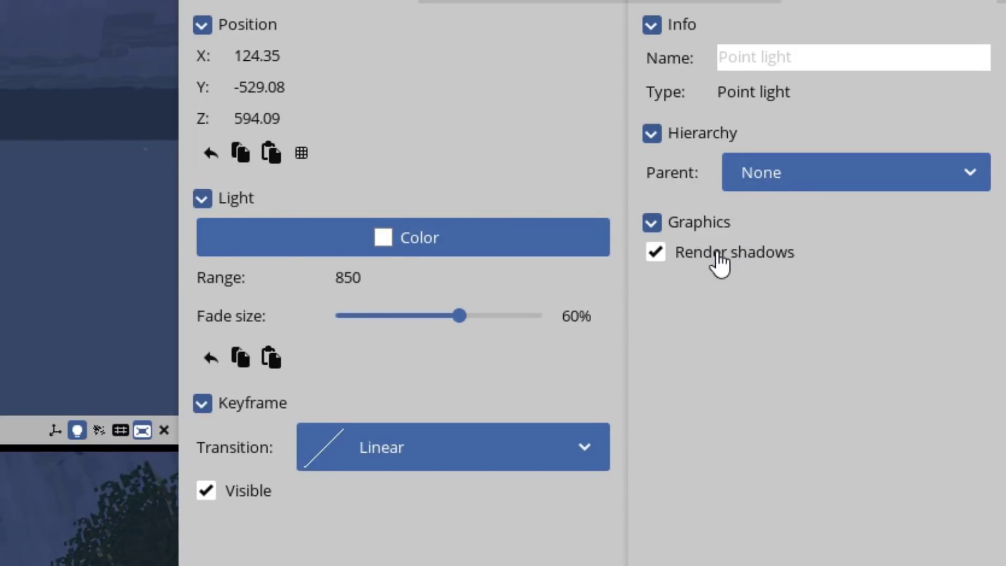
{"action": "left_click", "coordinate": [683, 257]}
{"action": "left_click_drag", "start_coordinate": [157, 103], "coordinate": [168, 254]}
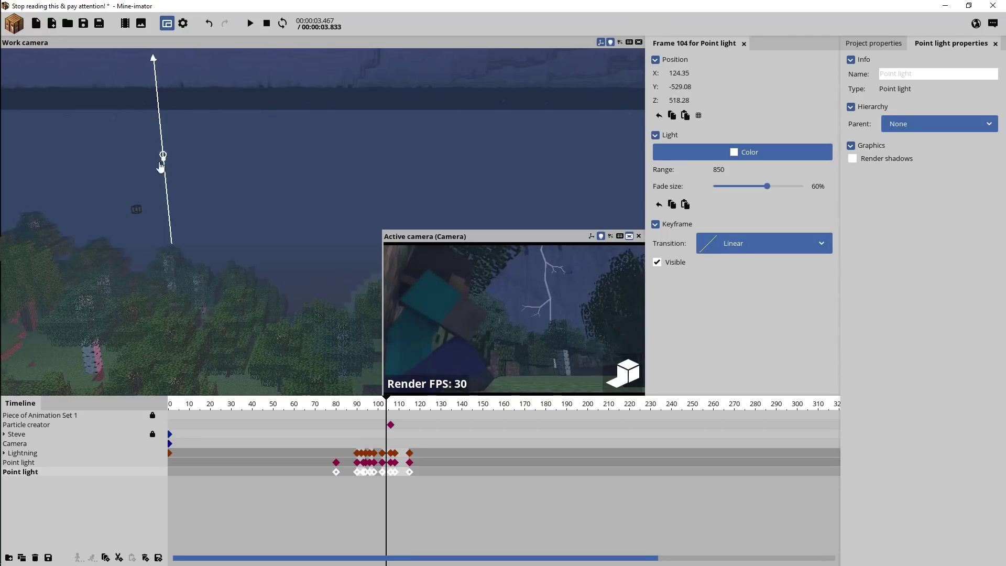
{"action": "left_click_drag", "start_coordinate": [160, 213], "coordinate": [206, 169]}
{"action": "left_click", "coordinate": [315, 406]}
{"action": "key", "text": "space"}
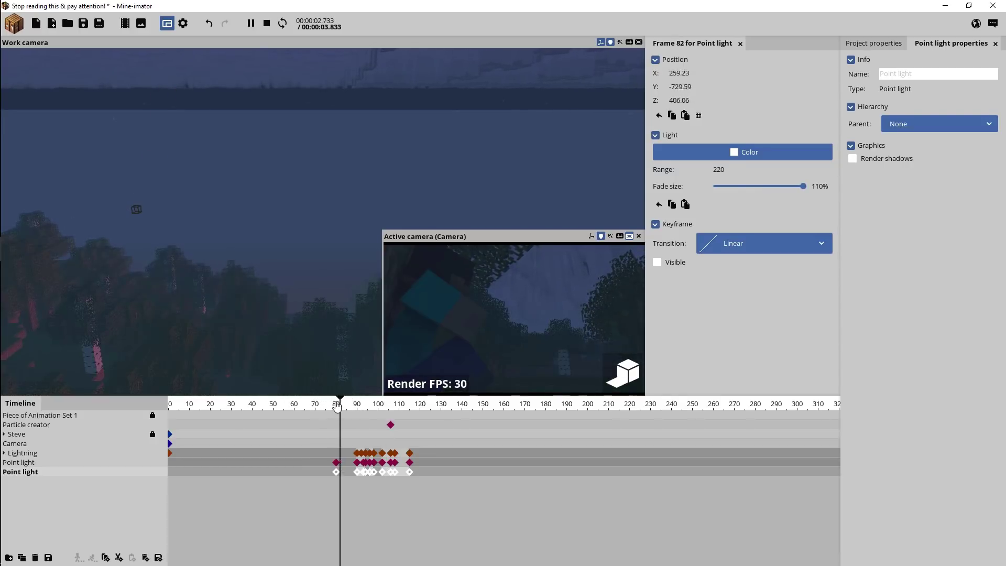